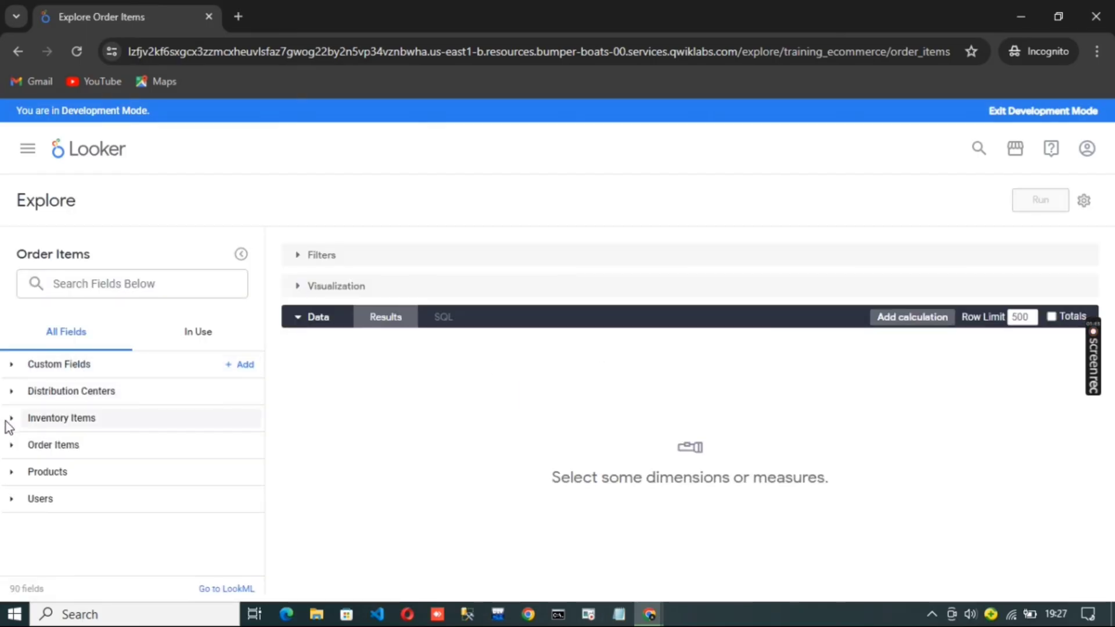
Add an Average aggregate of the Inventory Items Cost dimension as a custom measure
left_click(6, 421)
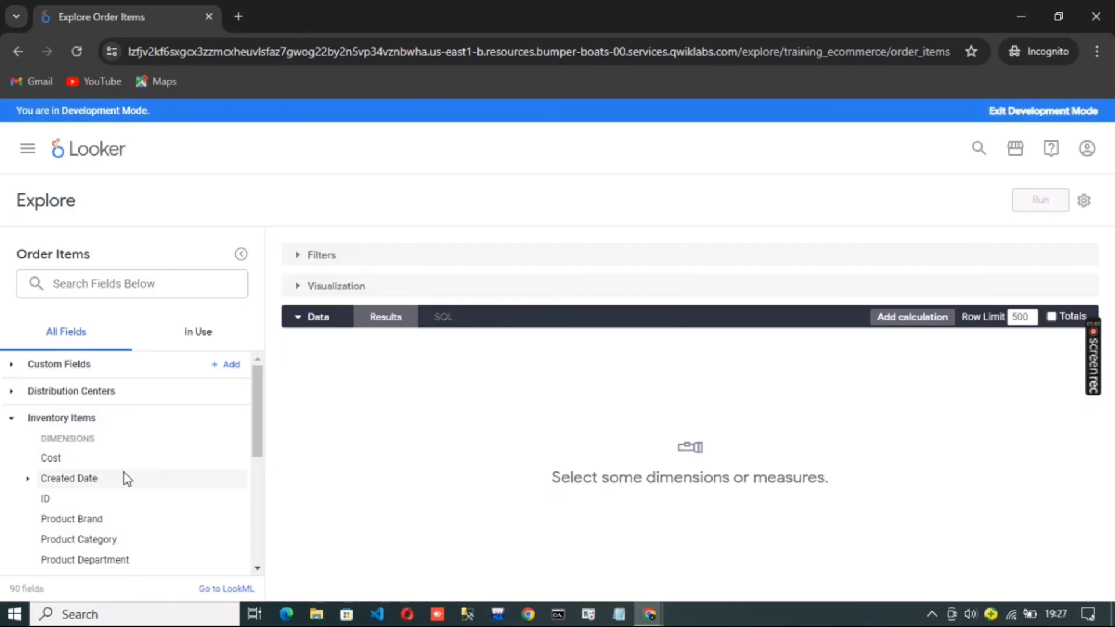
left_click(237, 459)
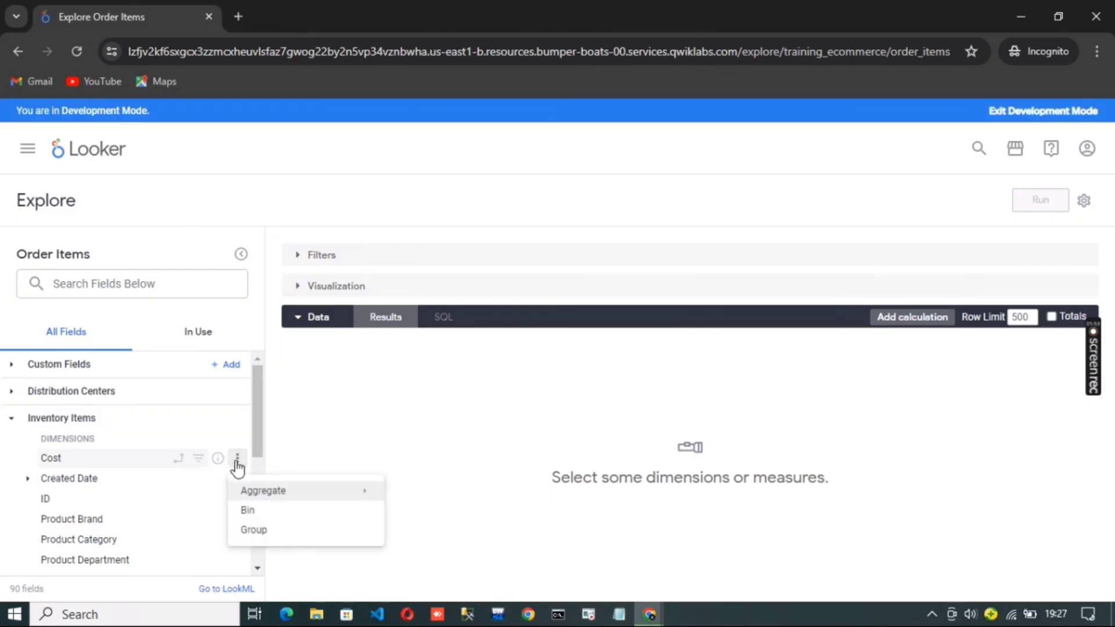
mouse_move(314, 492)
left_click(416, 428)
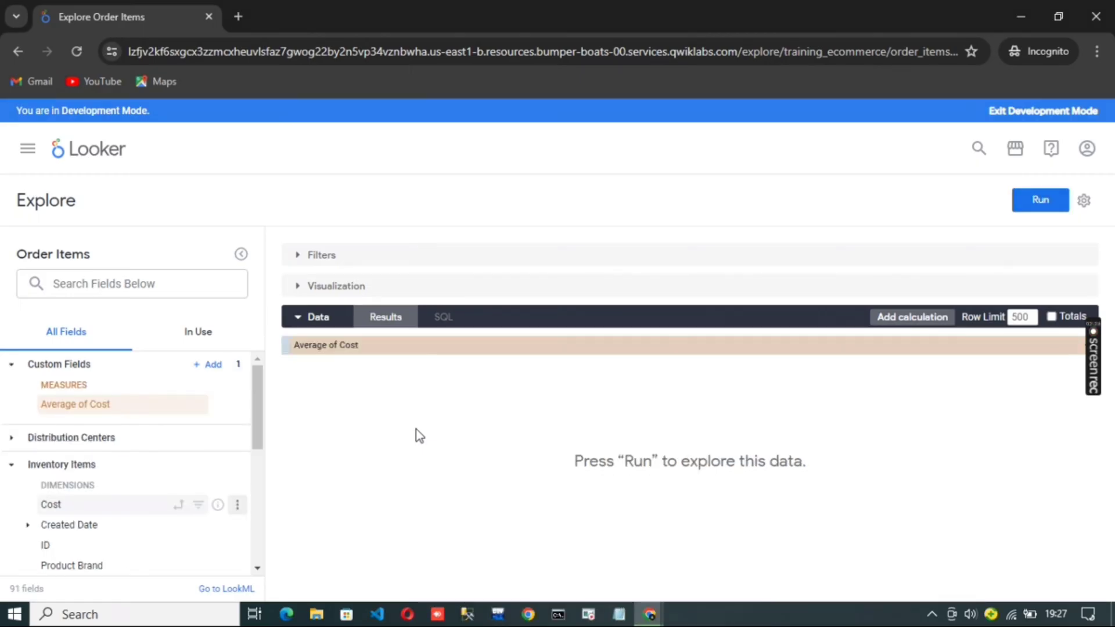
Start a new custom measure with Inventory Items Cost as the field to measure
left_click(206, 366)
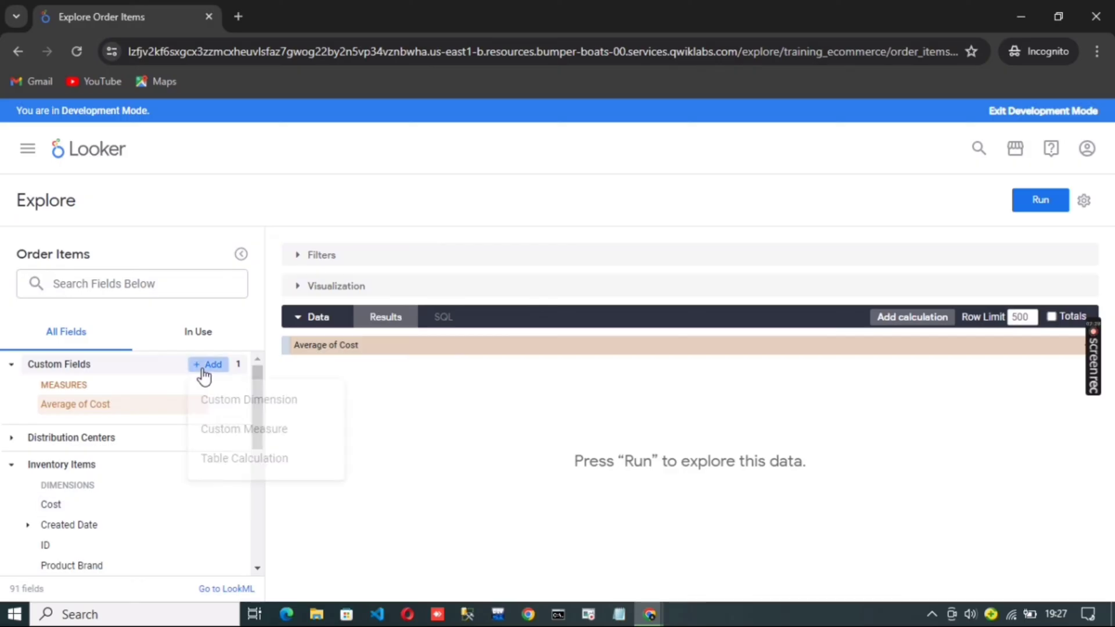
left_click(272, 427)
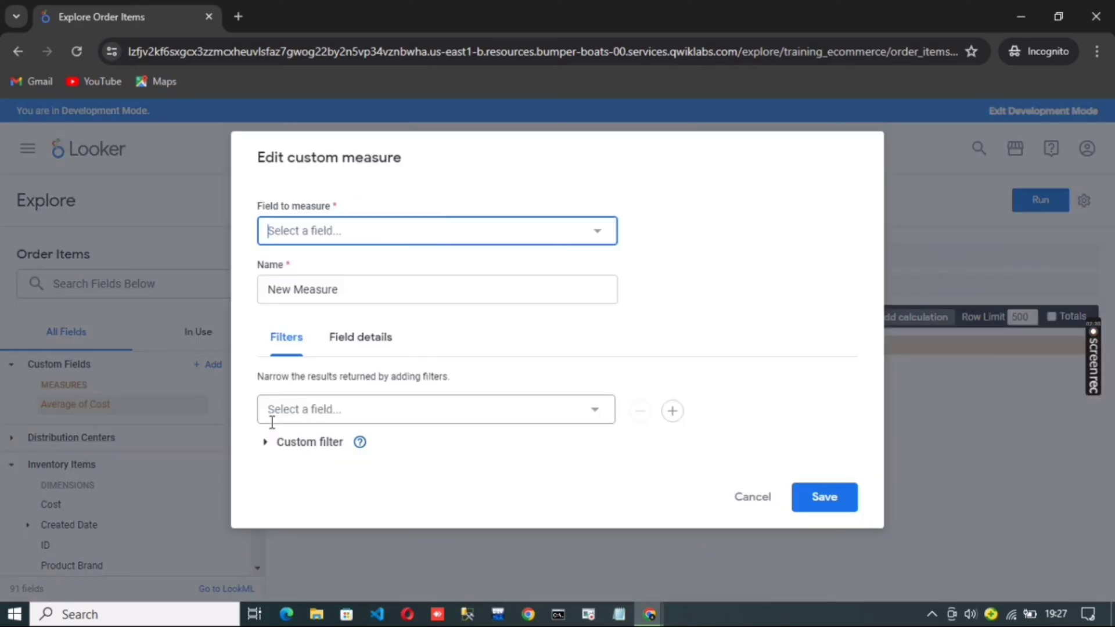
left_click(588, 236)
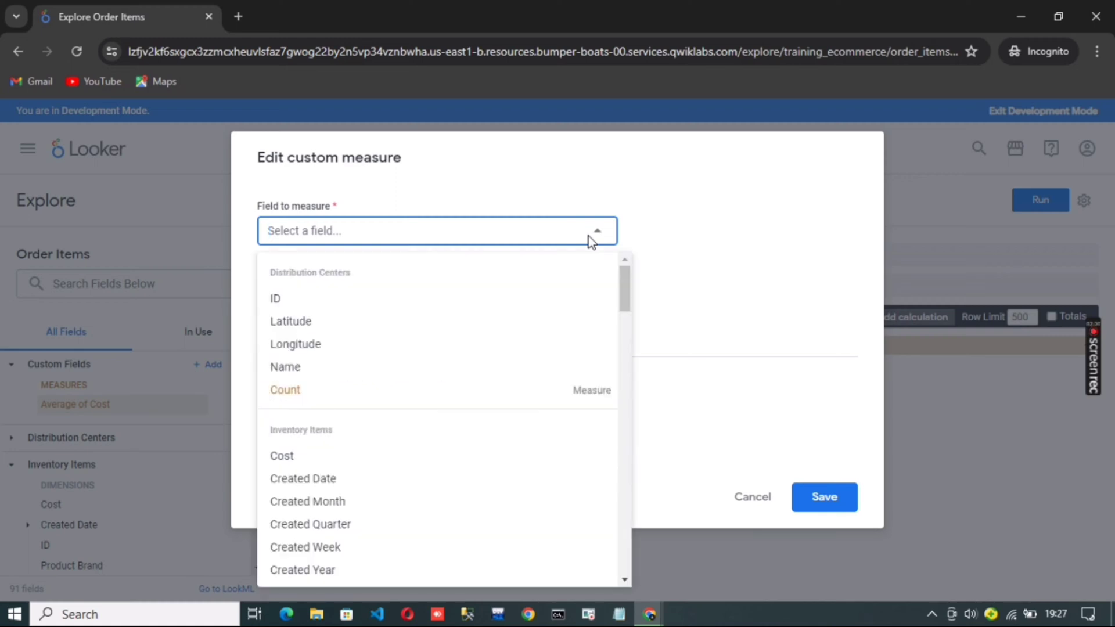
left_click(338, 457)
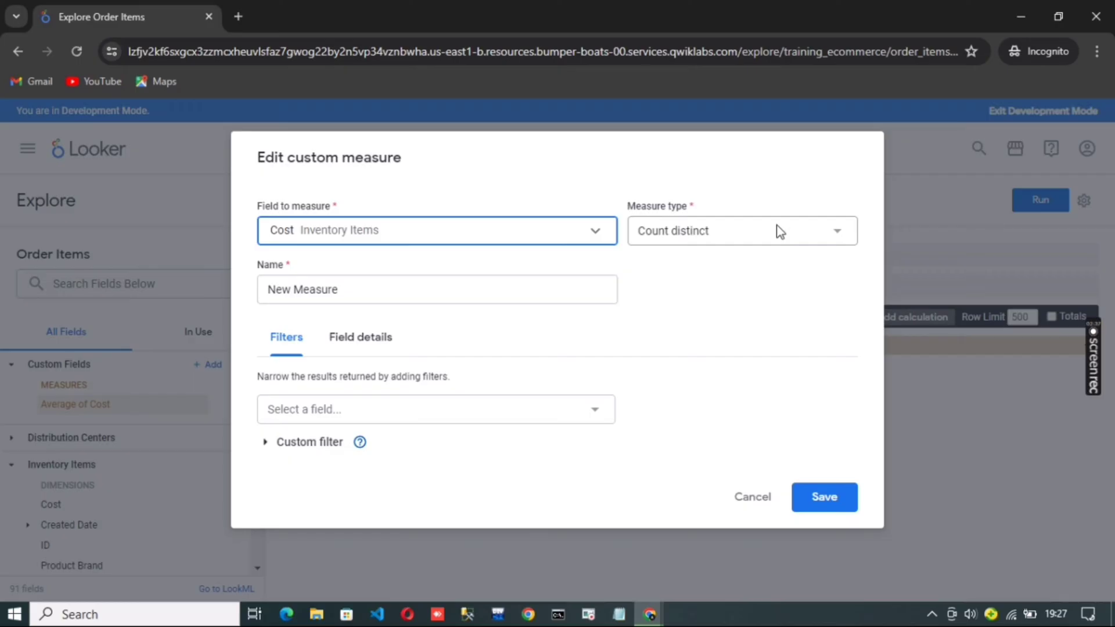
Check the custom measure settings in the Task 1 lab instructions and set the measure type to Average
key("alt+Tab")
scroll(654, 376, "down", 10)
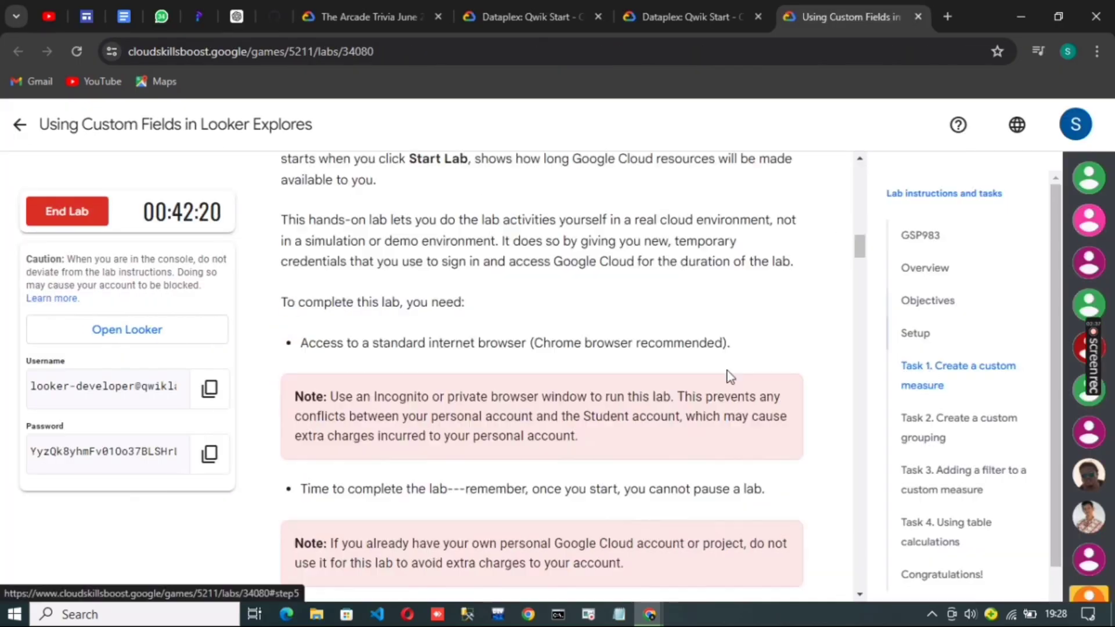
scroll(475, 374, "up", 2)
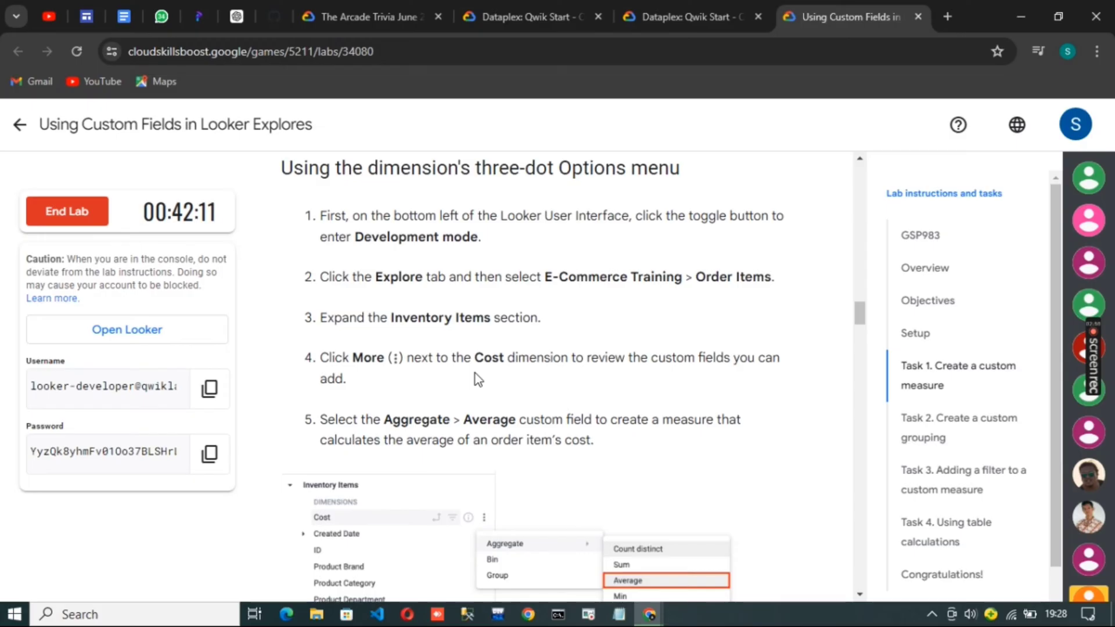
scroll(475, 374, "down", 10)
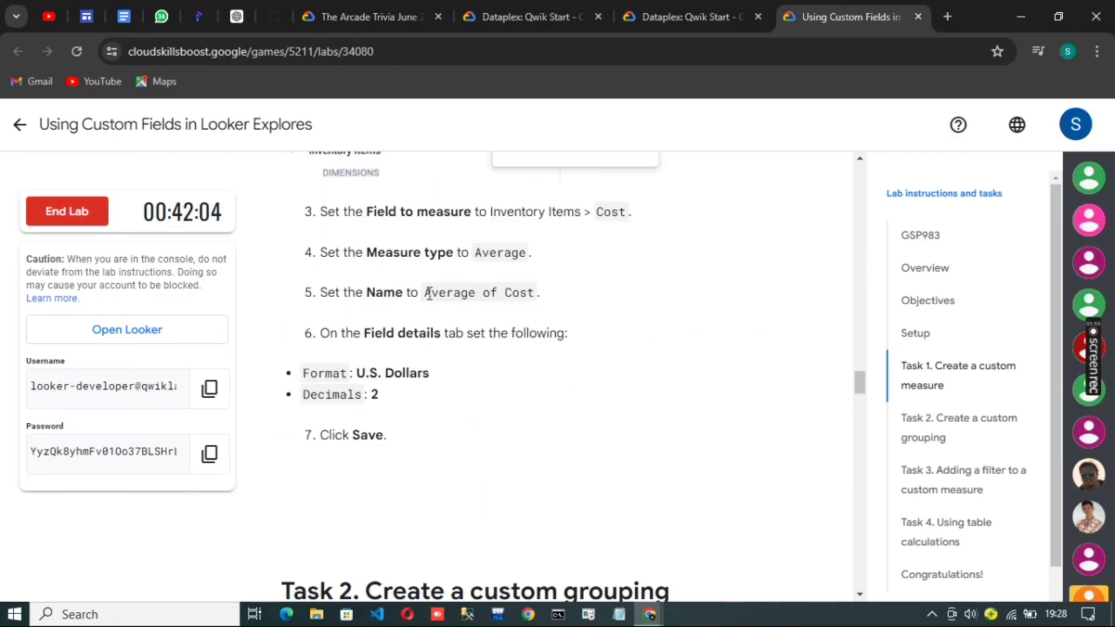
mouse_move(650, 614)
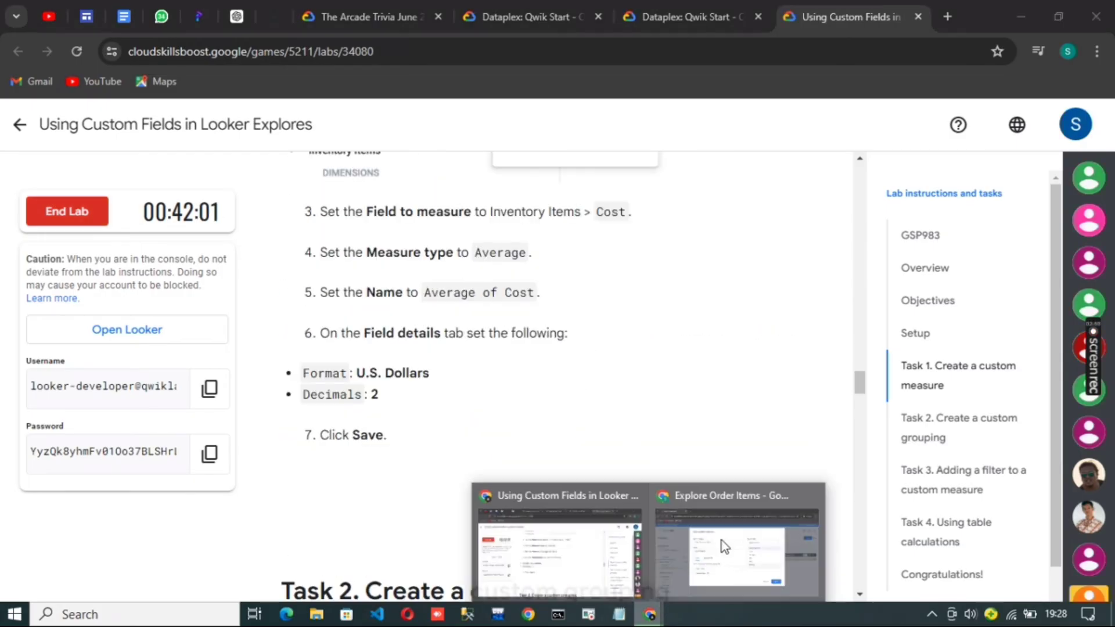
left_click(723, 542)
left_click(696, 311)
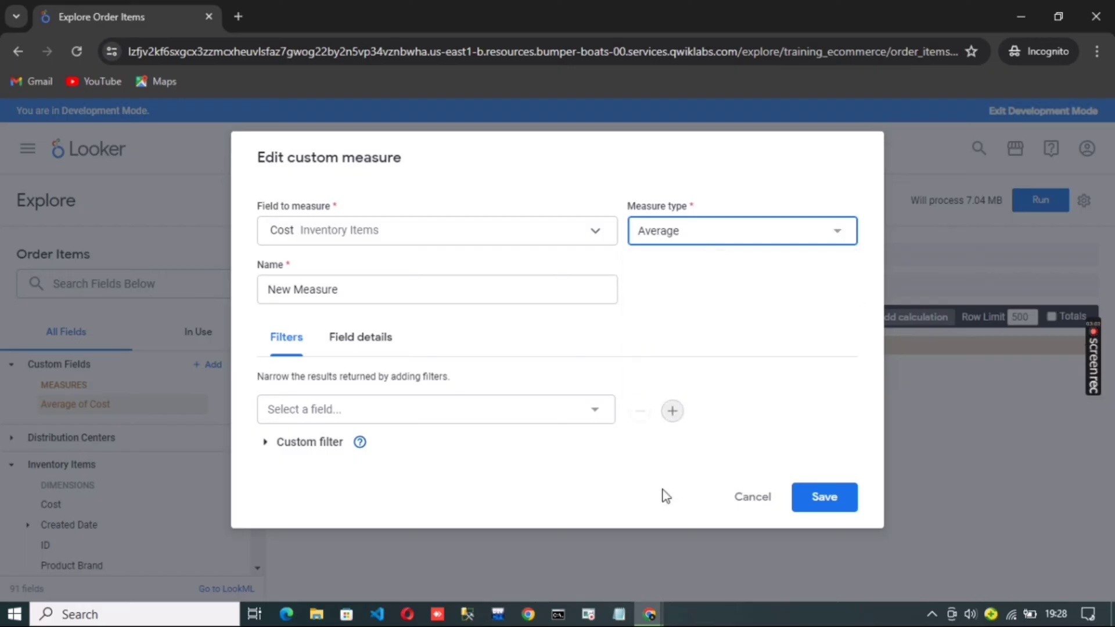
Copy the name "Average of Cost" from the lab instructions and use it to name the custom measure
mouse_move(646, 611)
left_click(566, 538)
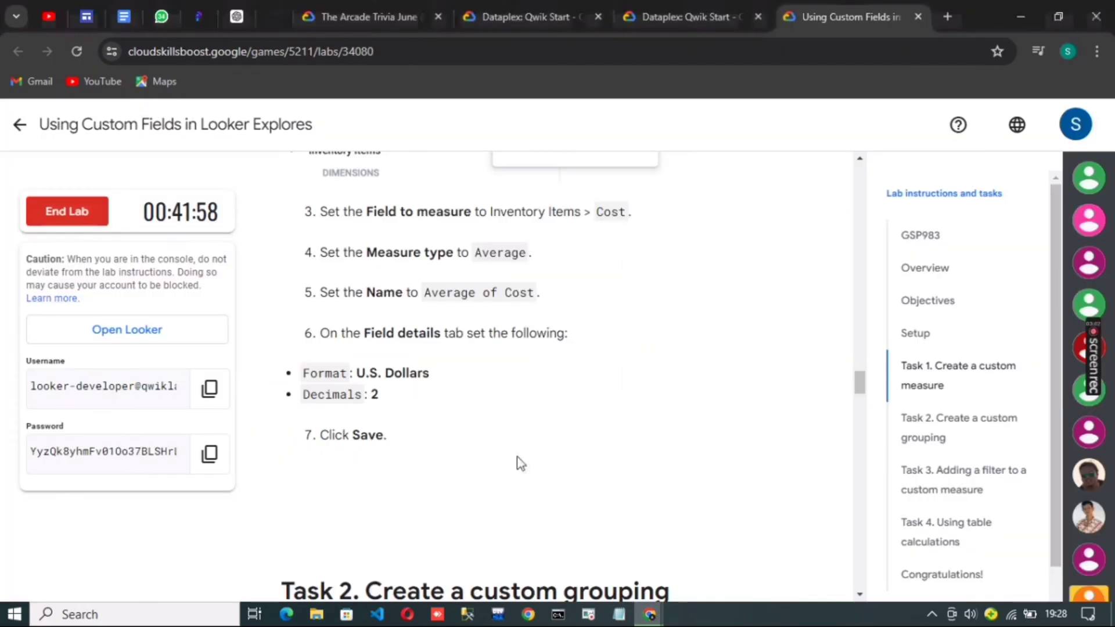
left_click_drag(425, 292, 536, 292)
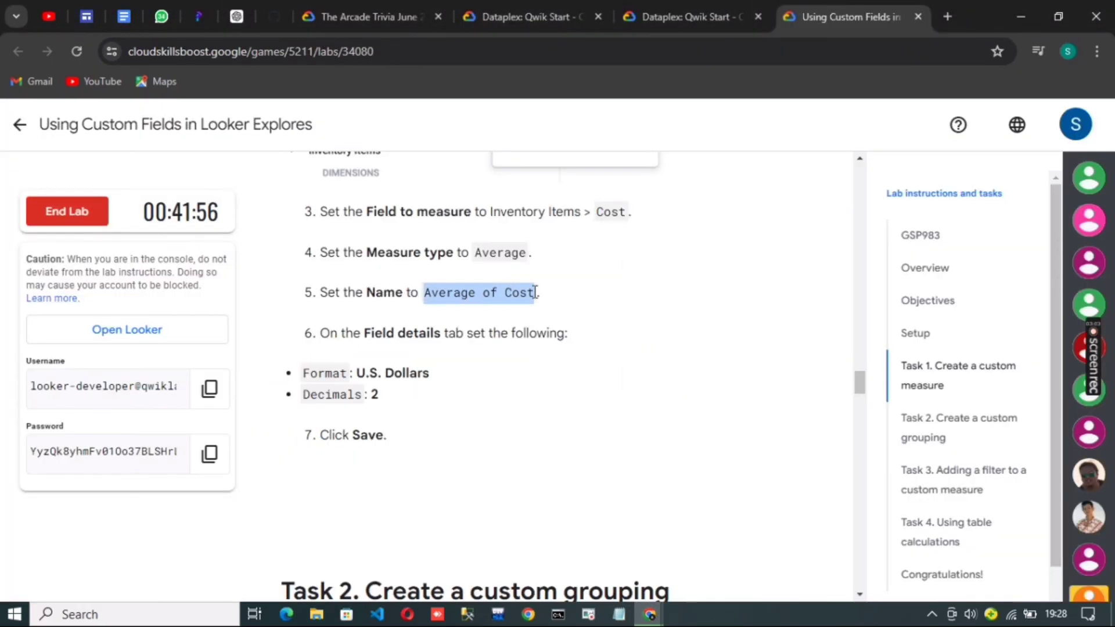
right_click(523, 289)
left_click(566, 306)
mouse_move(650, 615)
left_click(692, 564)
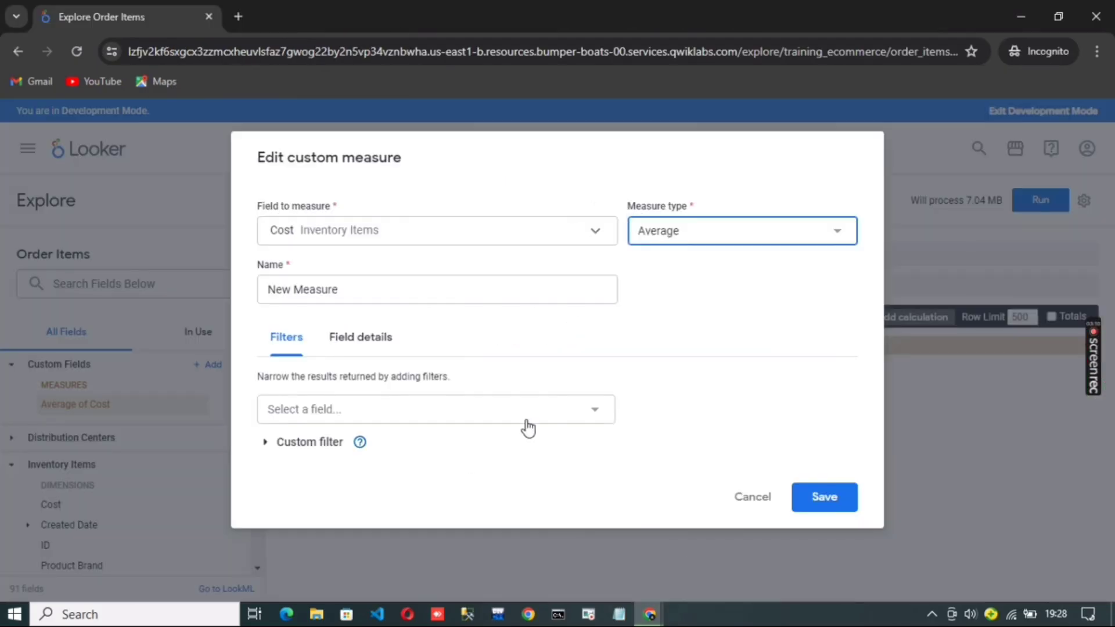
left_click(412, 290)
key("ctrl+a")
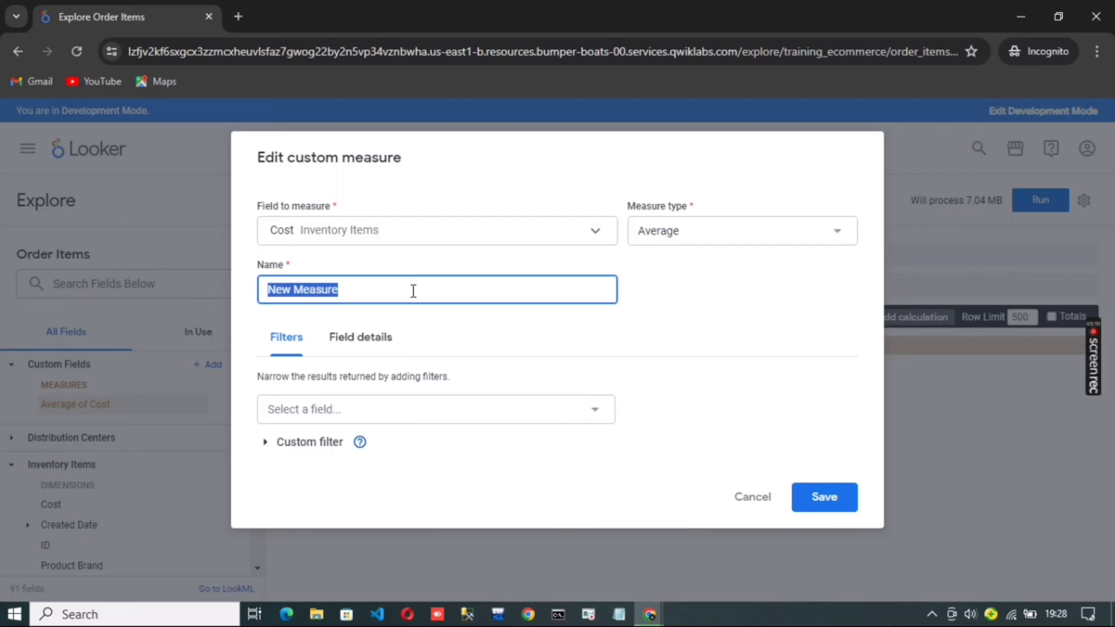
key("ctrl+v")
Set the measure's format to U.S. Dollars with 2 decimals in its field details and save the custom measure
left_click(385, 340)
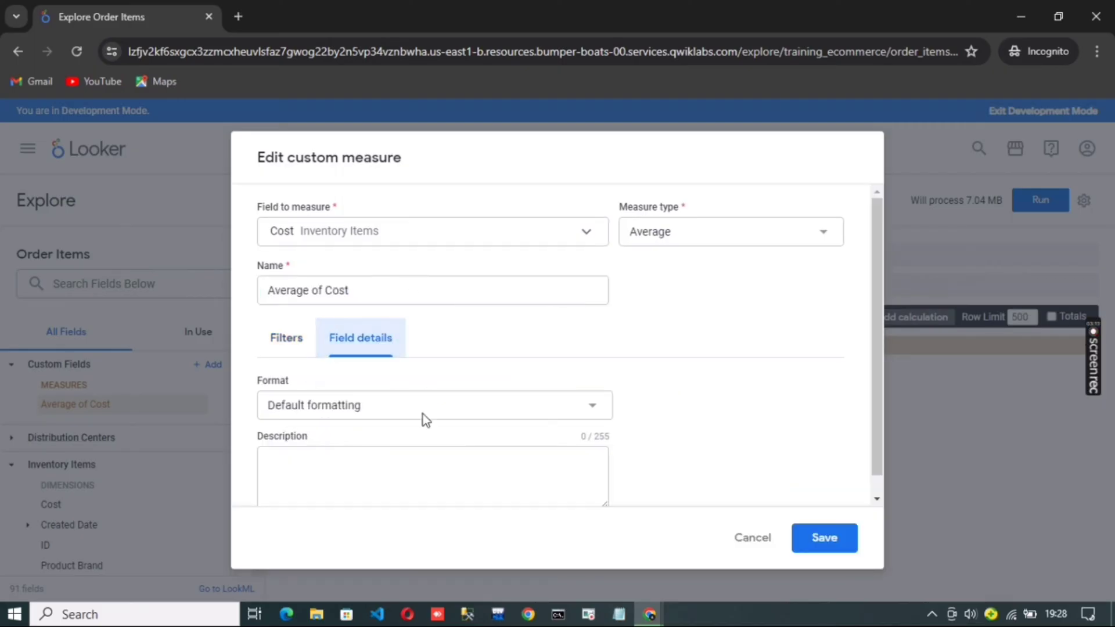
scroll(525, 450, "down", 1)
mouse_move(654, 619)
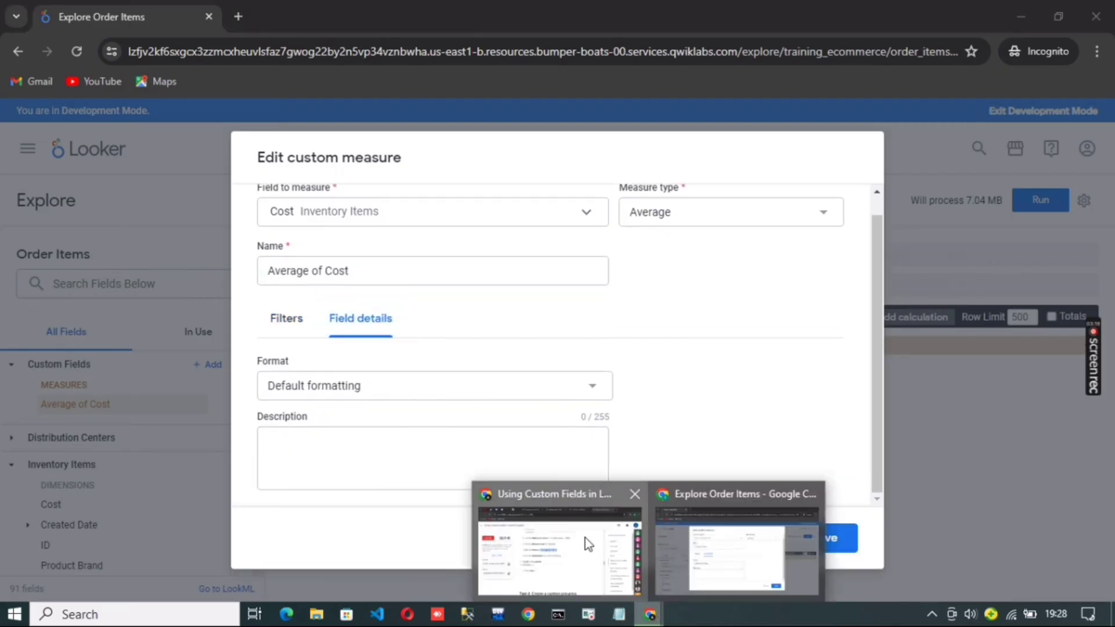
left_click(585, 538)
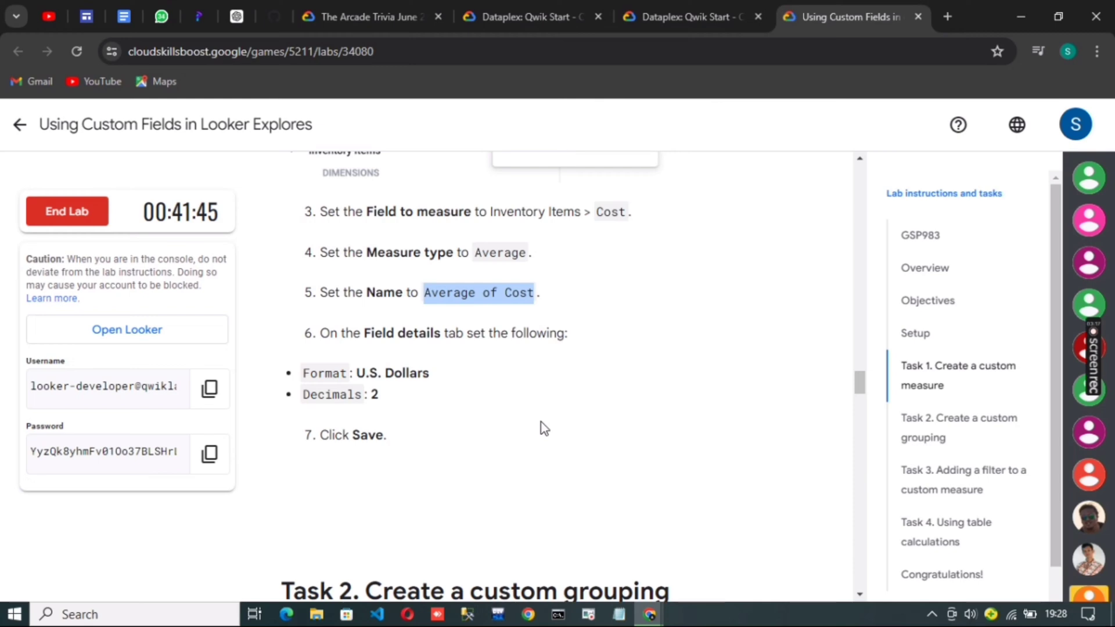
scroll(541, 423, "down", 1)
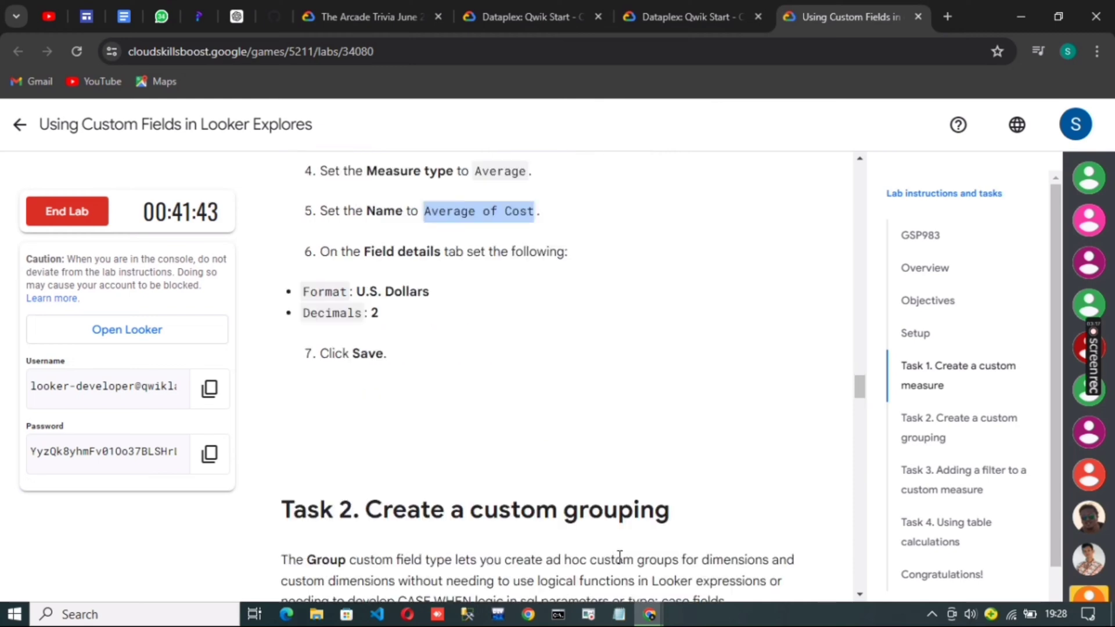
left_click(638, 619)
left_click(598, 388)
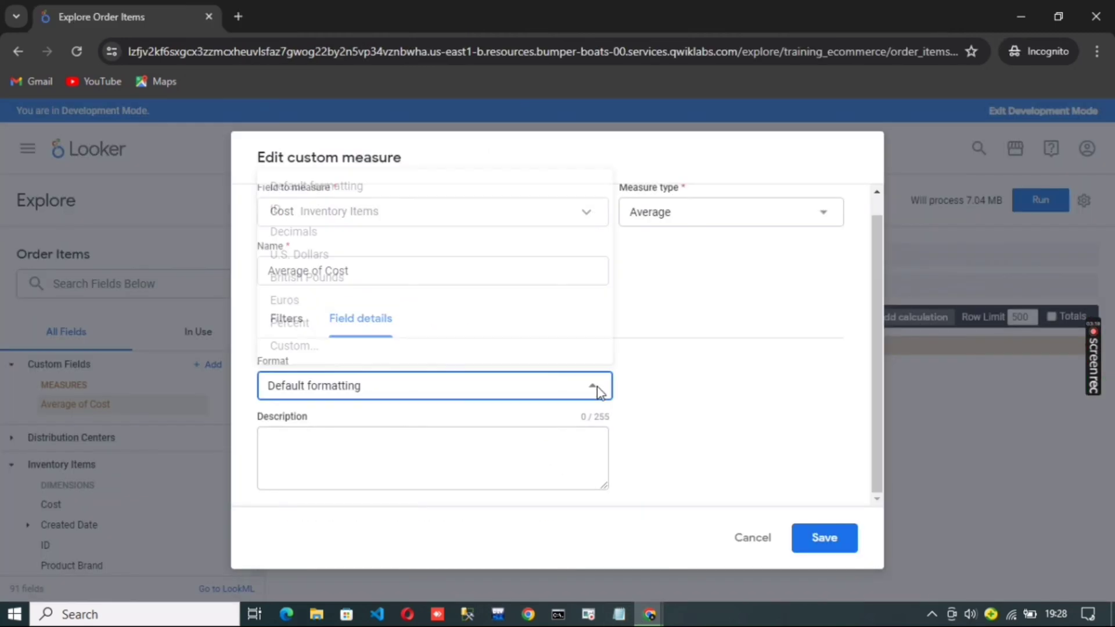
left_click(348, 255)
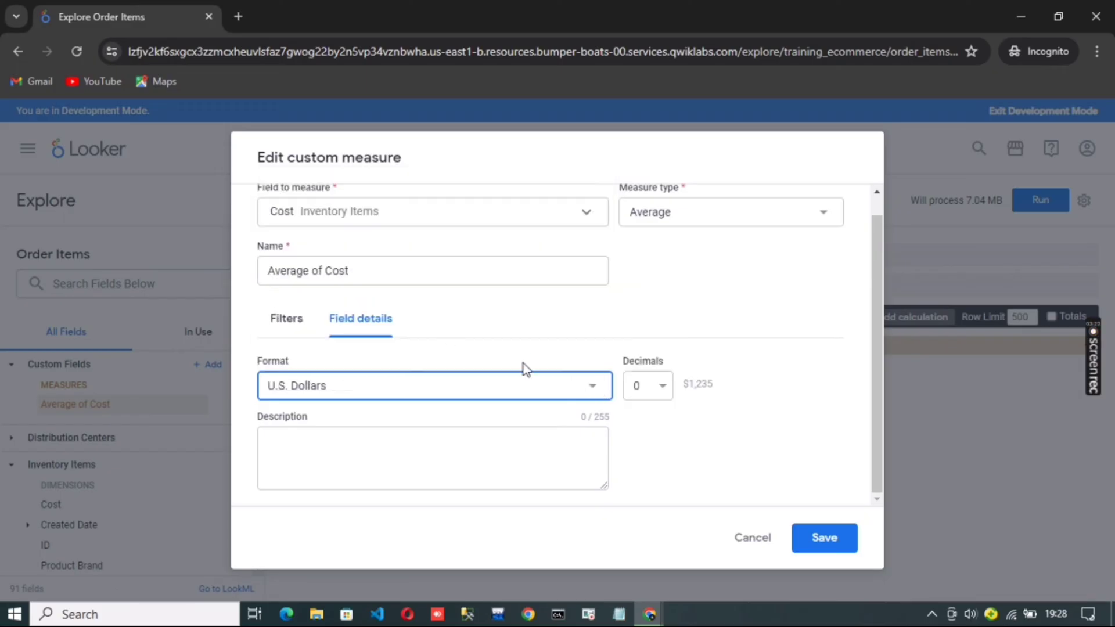
left_click(662, 386)
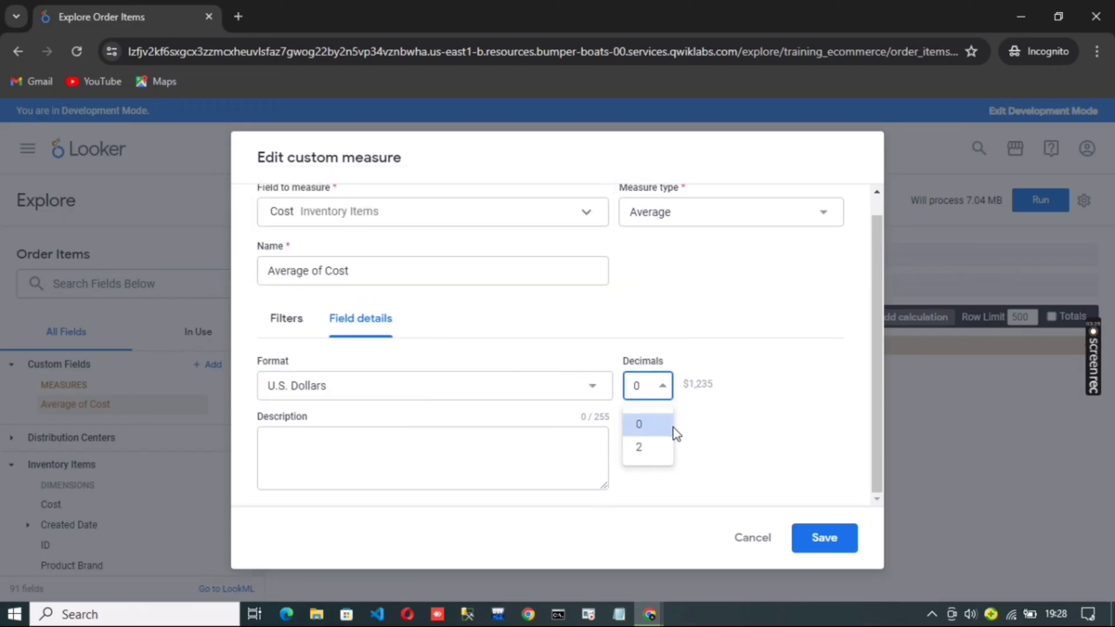
left_click(652, 455)
left_click(829, 552)
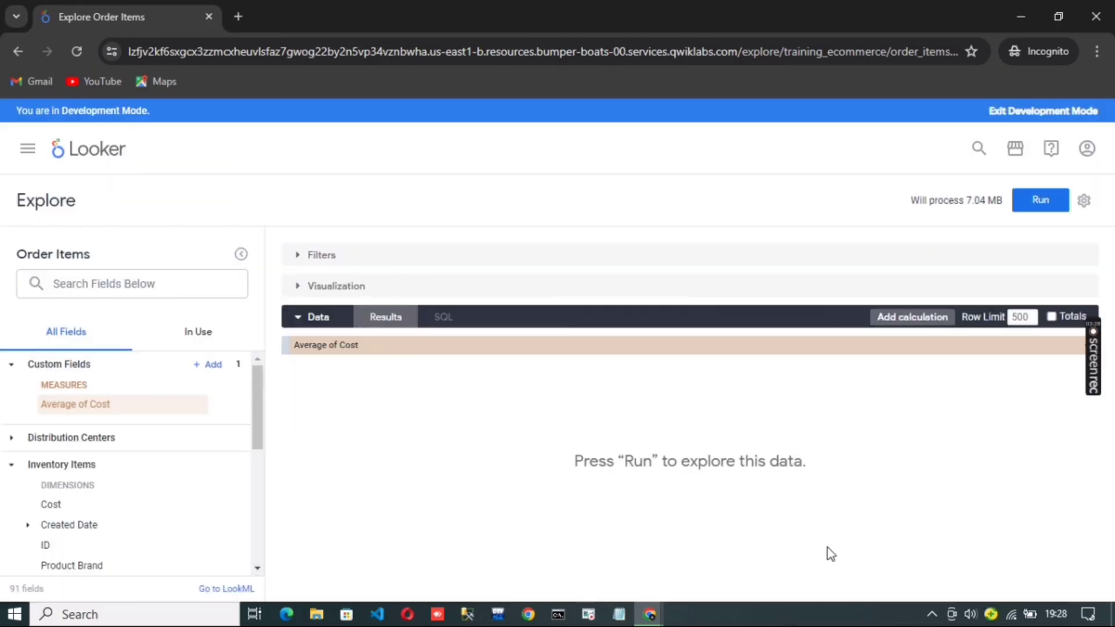
Read the Task 2 custom grouping instructions in the lab and add the Inventory Items Product Name dimension to the query
mouse_move(650, 614)
left_click(552, 537)
scroll(651, 448, "down", 5)
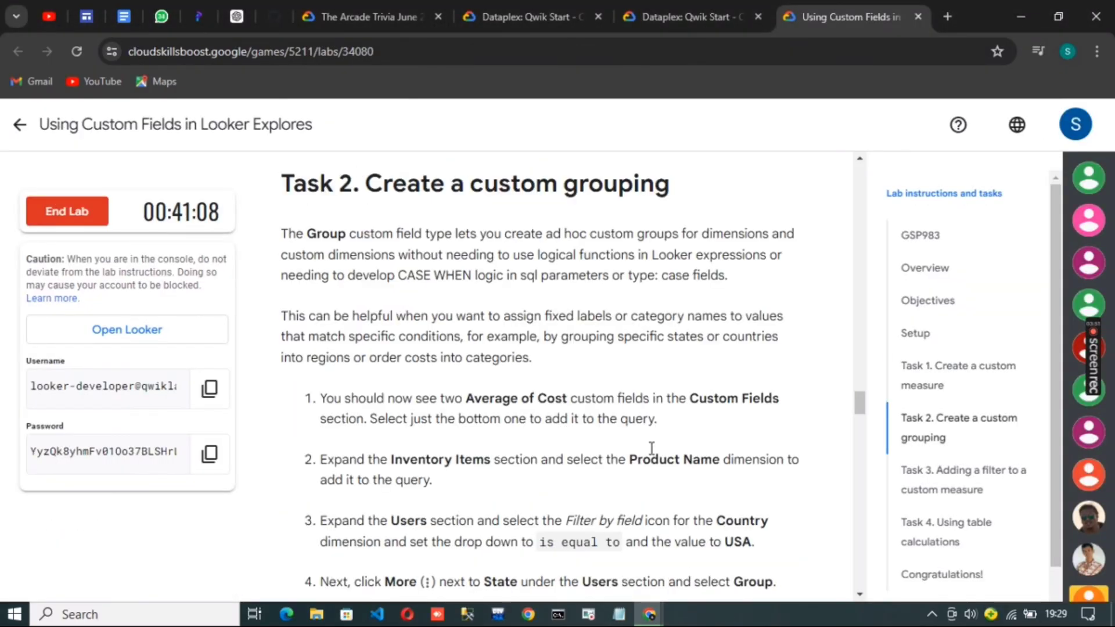
scroll(651, 447, "down", 1)
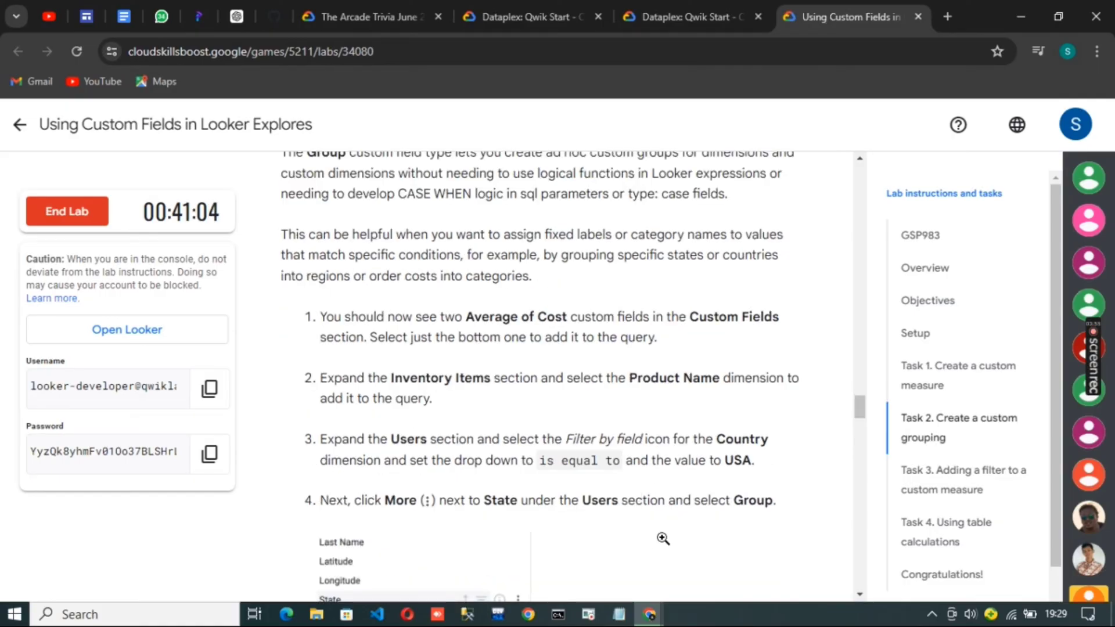
scroll(678, 533, "down", 1)
scroll(679, 533, "down", 1)
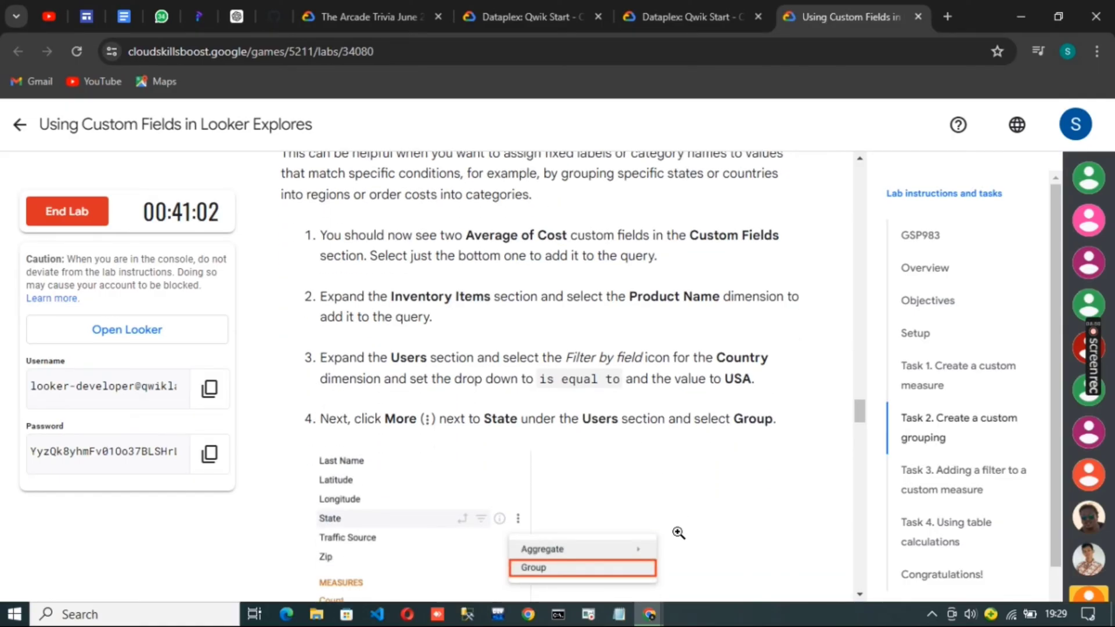
mouse_move(650, 614)
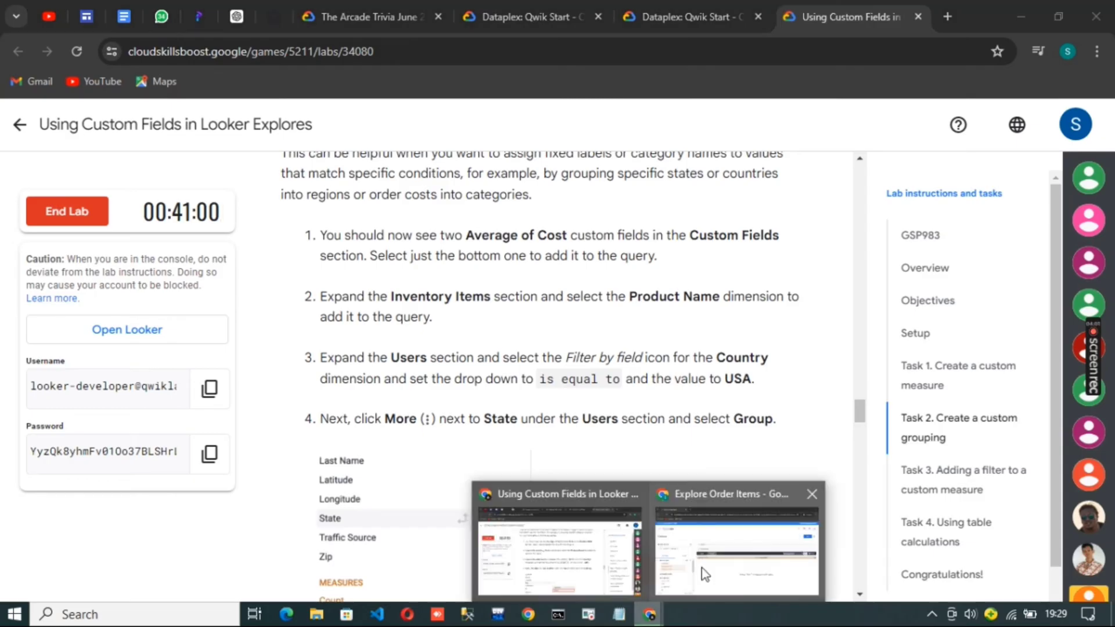
left_click(701, 566)
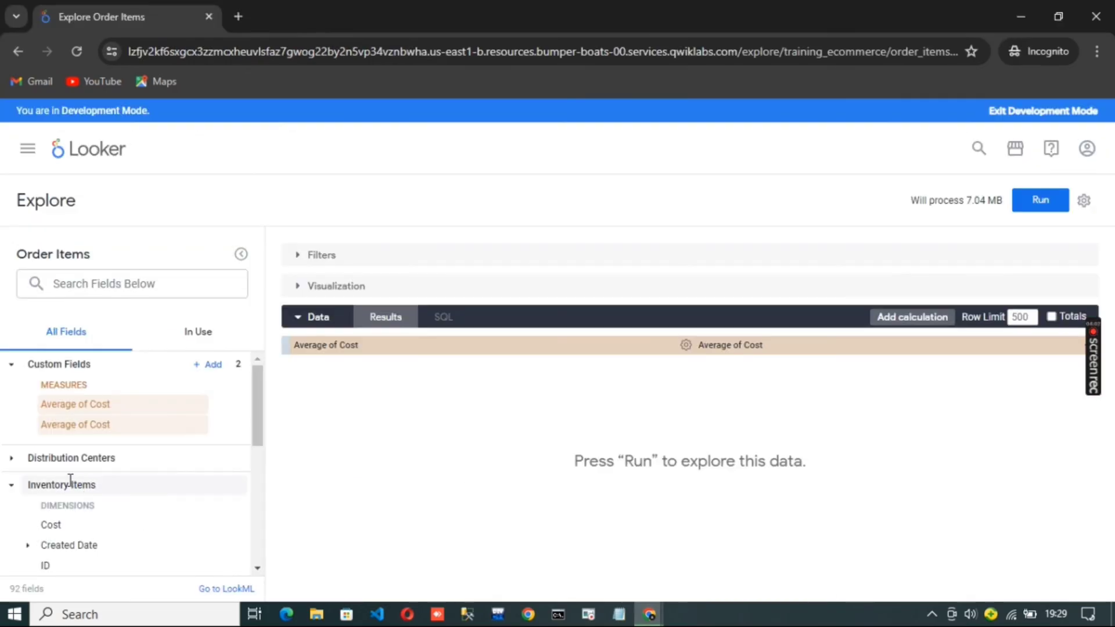
scroll(76, 494, "down", 2)
scroll(111, 528, "down", 2)
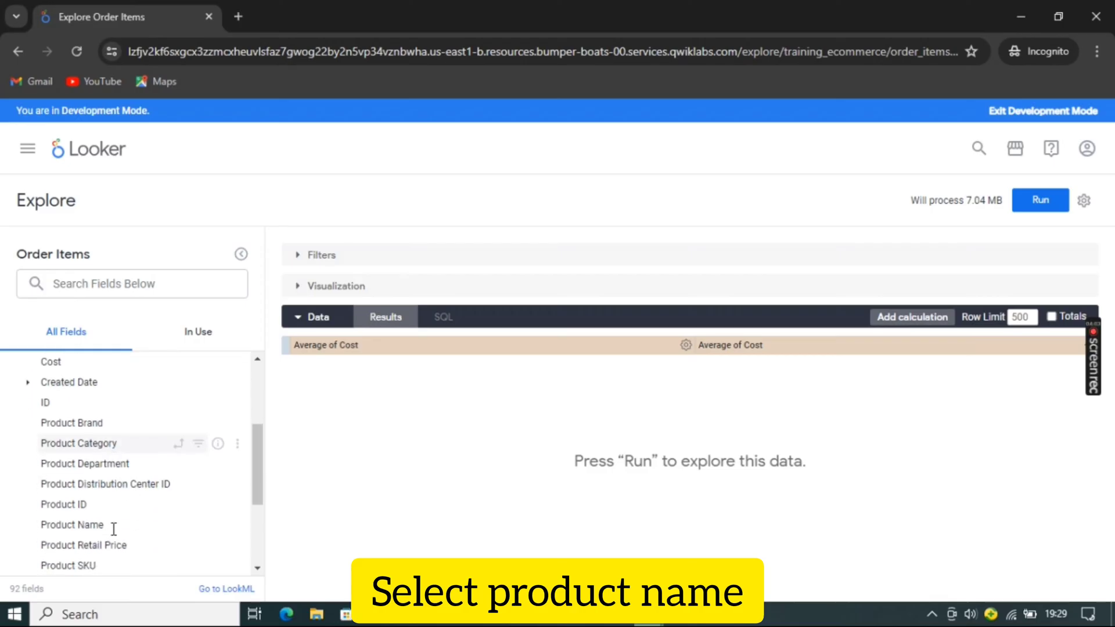
left_click(110, 527)
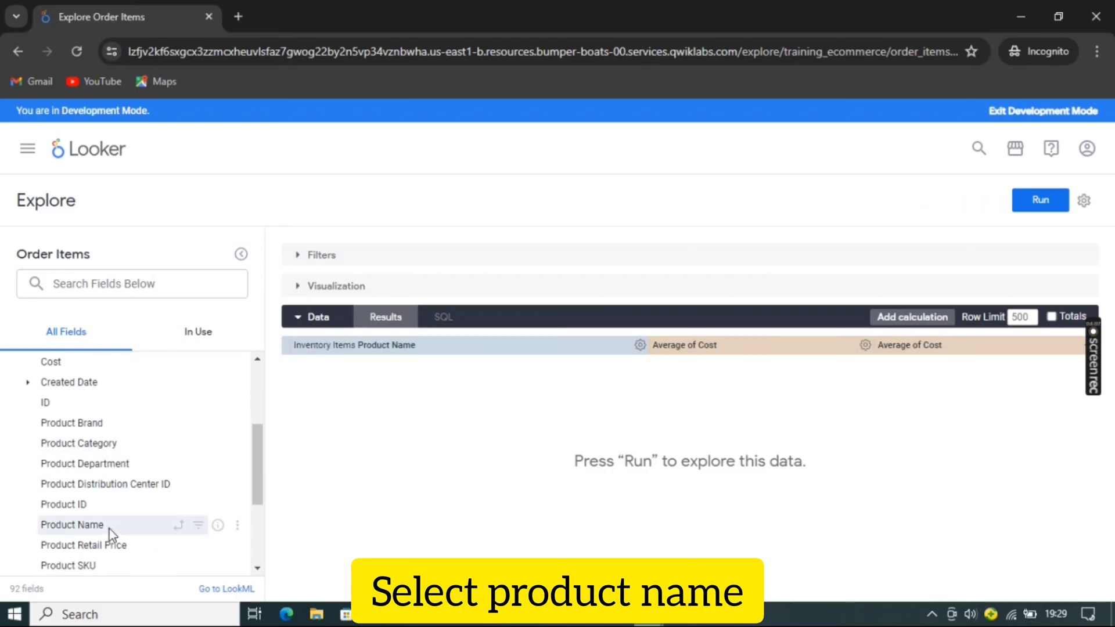
Filter the query on the Users Country dimension so that it is equal to USA
scroll(208, 526, "down", 4)
left_click(112, 569)
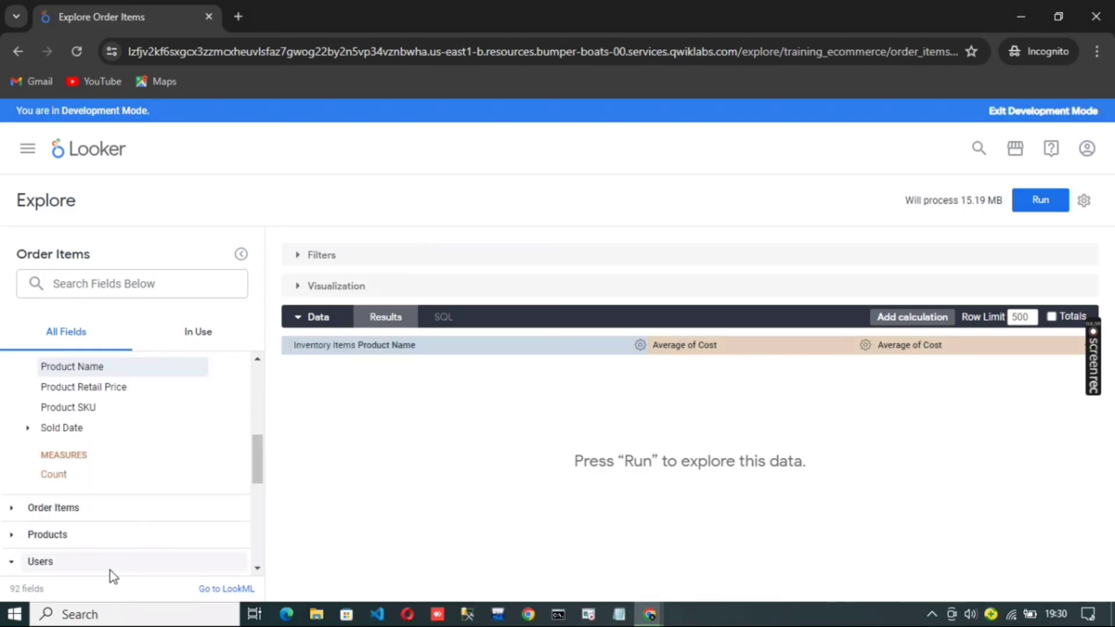
scroll(179, 548, "down", 1)
scroll(118, 491, "down", 3)
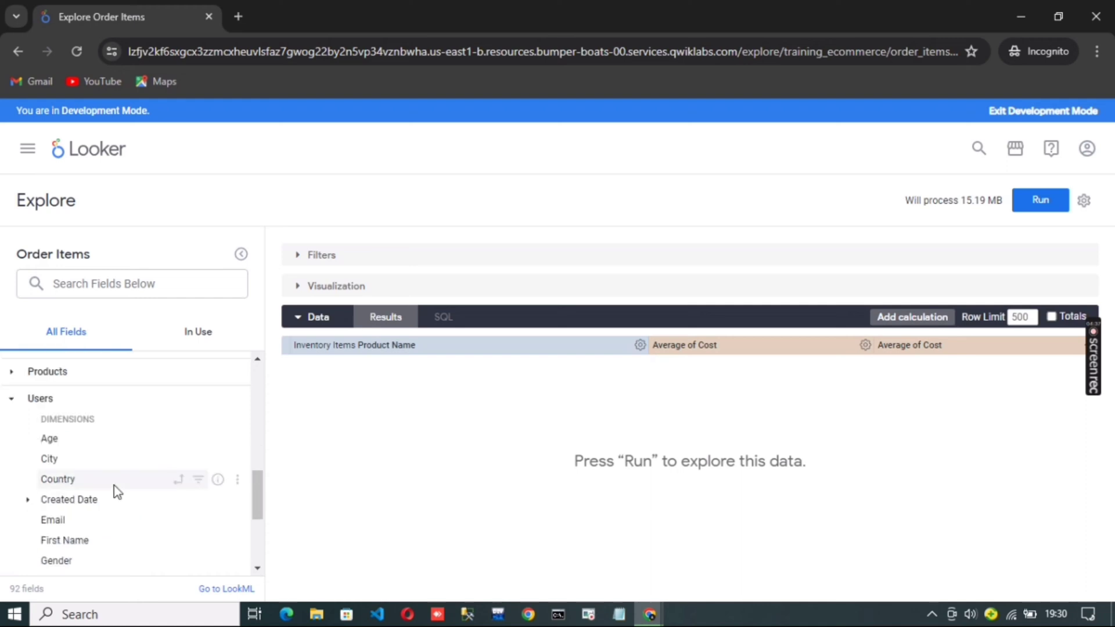
left_click(198, 482)
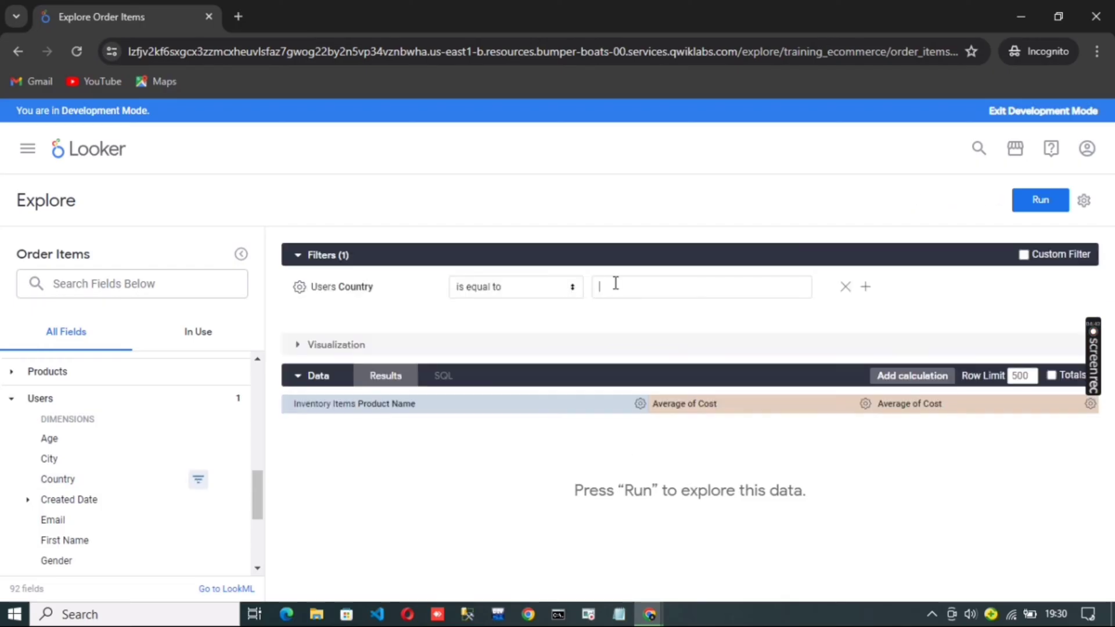
type("usa")
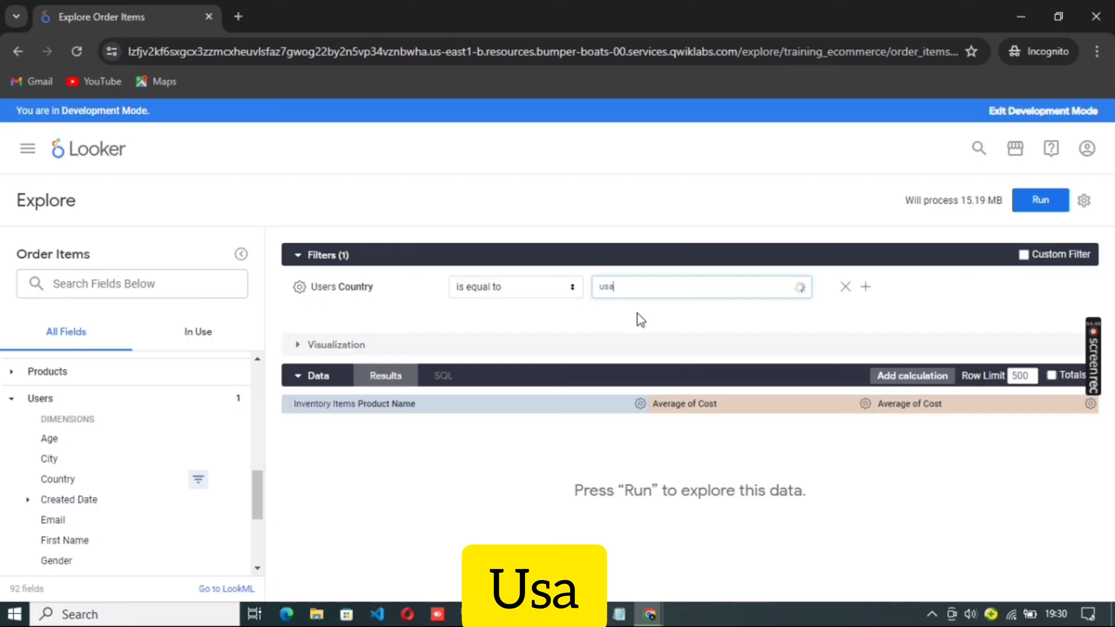
left_click(637, 313)
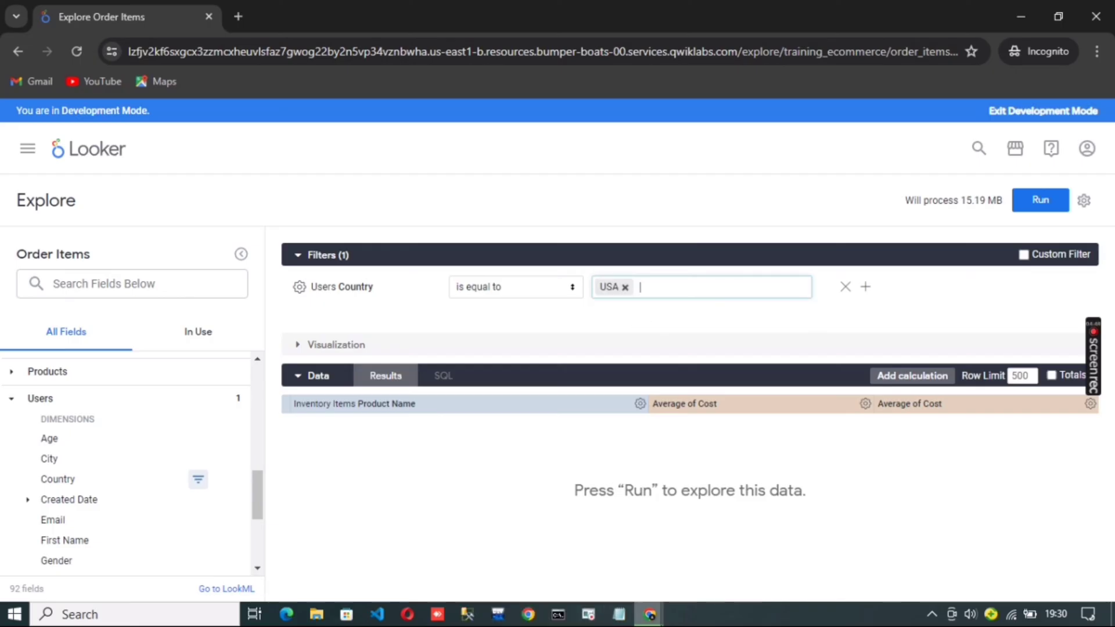
Check the Task 2 grouping instructions in the lab and start a custom group on the Users State dimension in Looker
key("alt+Tab")
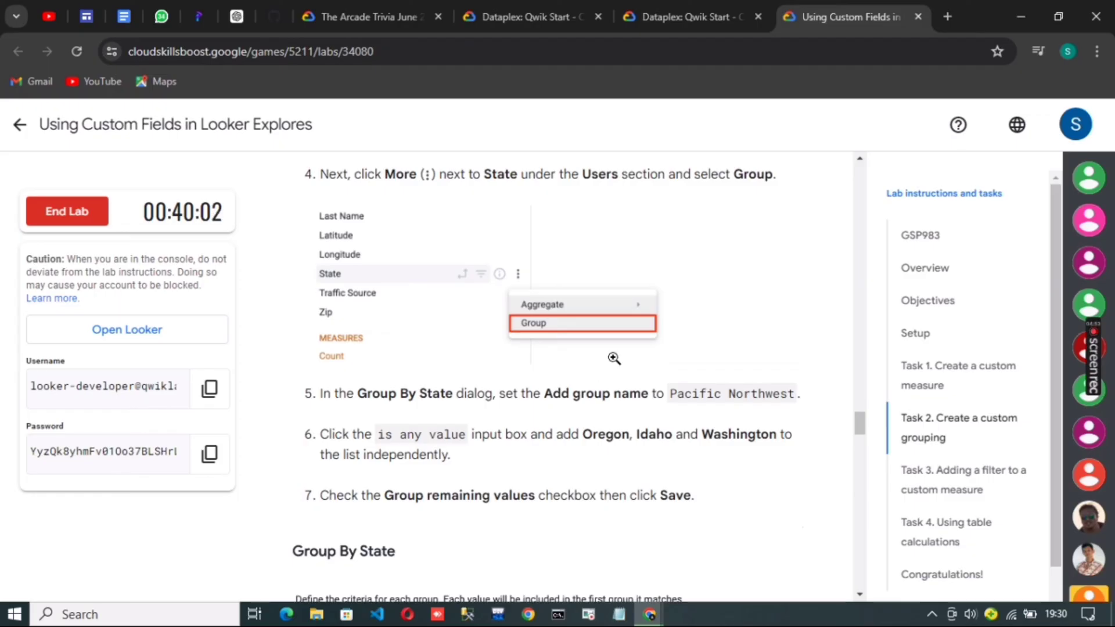
scroll(613, 357, "up", 3)
key("alt+Tab")
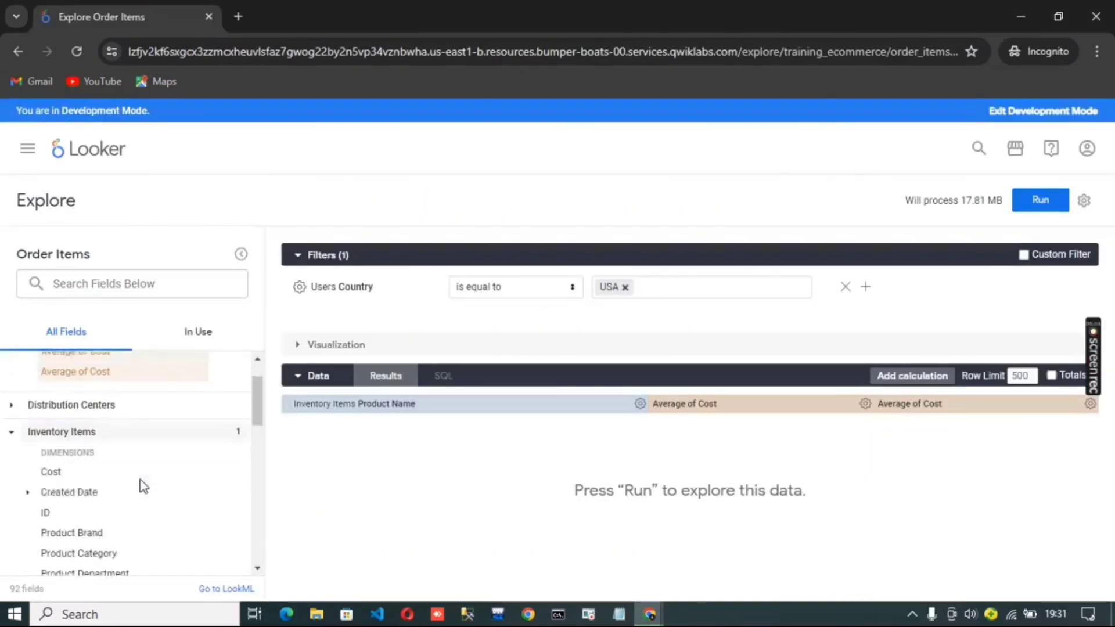
scroll(142, 485, "down", 3)
scroll(139, 470, "down", 5)
scroll(135, 453, "down", 3)
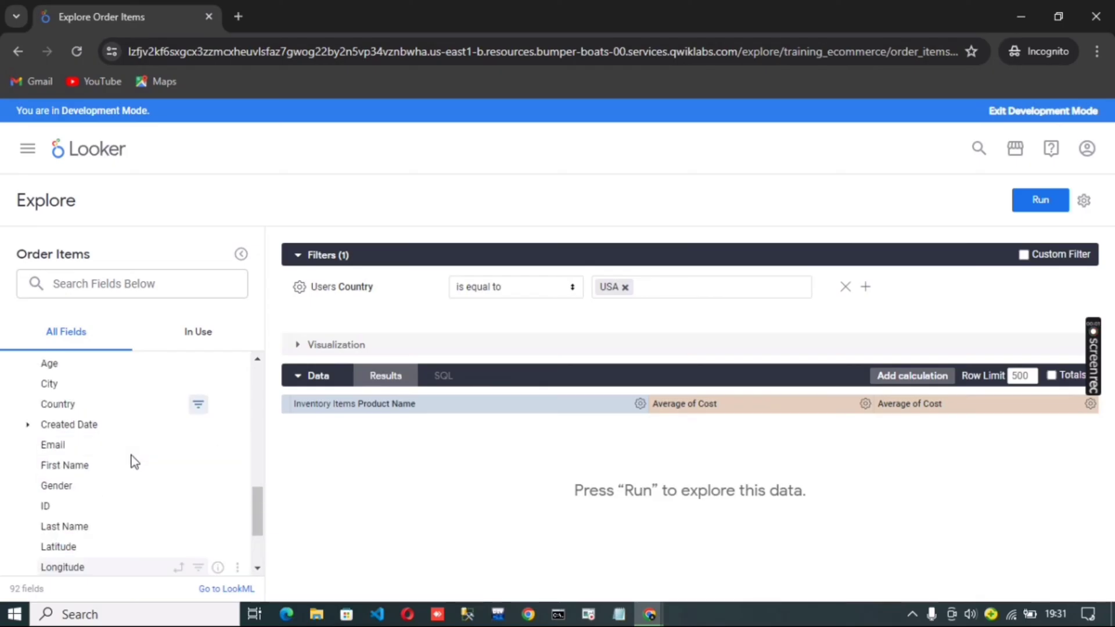
scroll(54, 372, "up", 1)
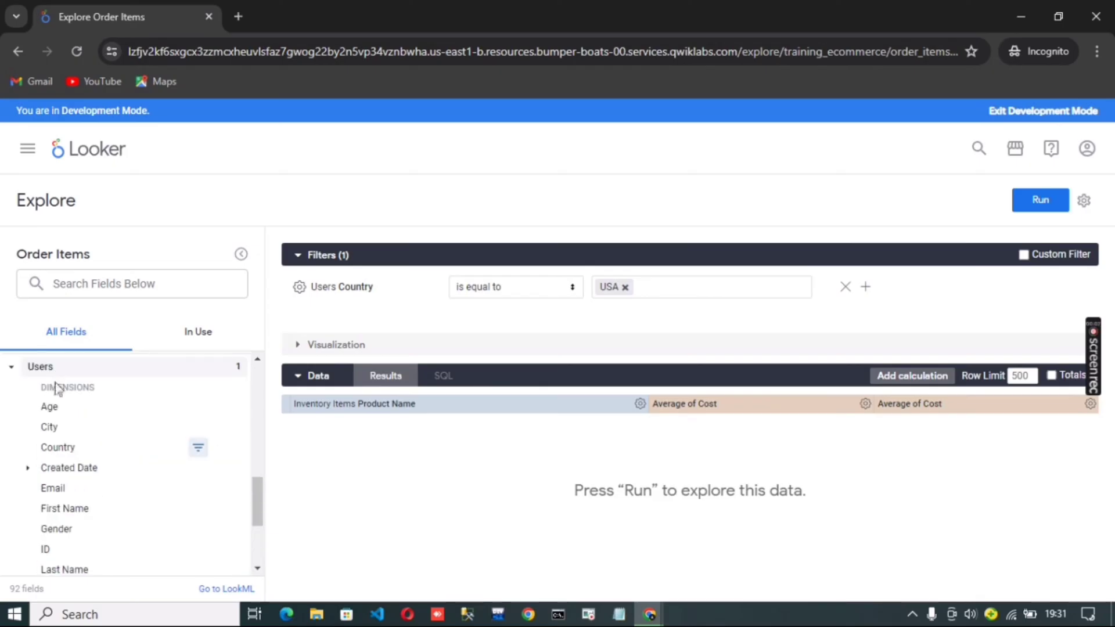
scroll(56, 387, "down", 4)
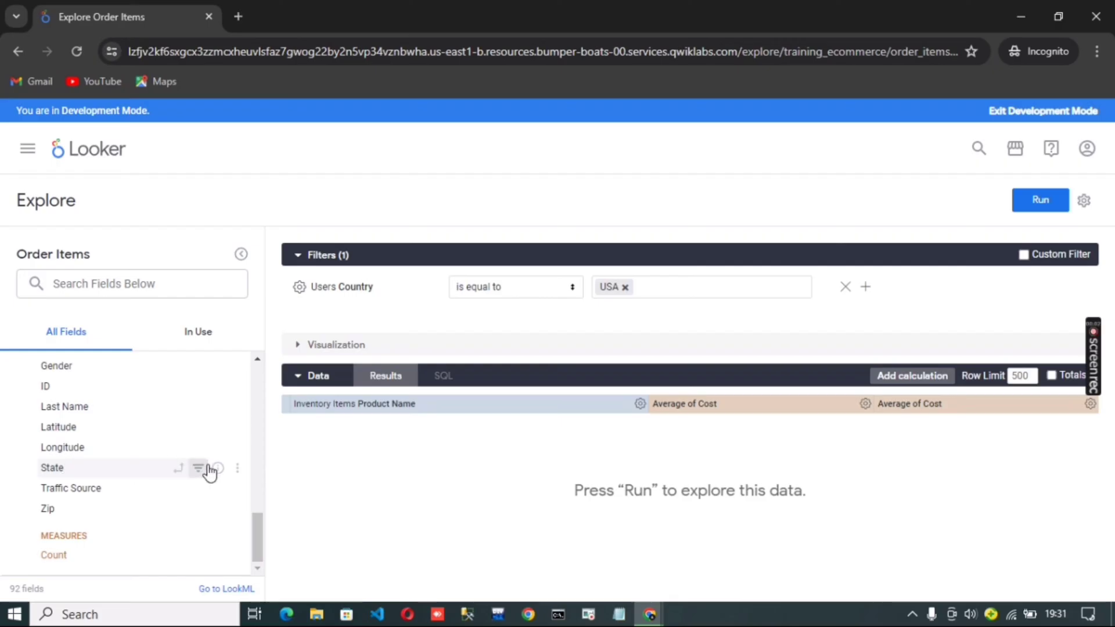
left_click(236, 469)
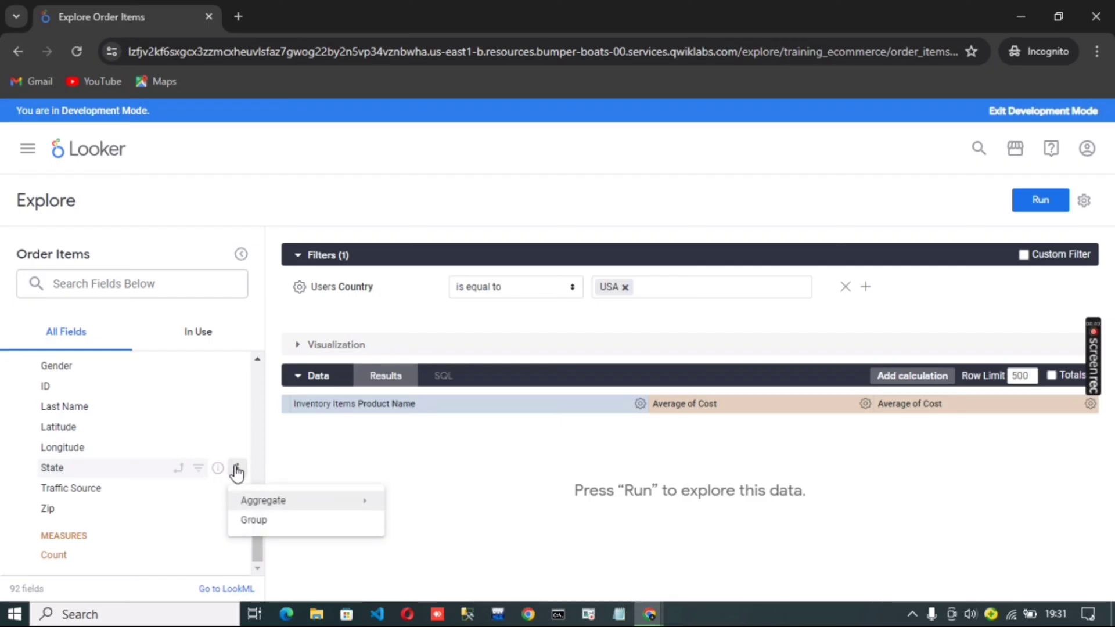
left_click(311, 521)
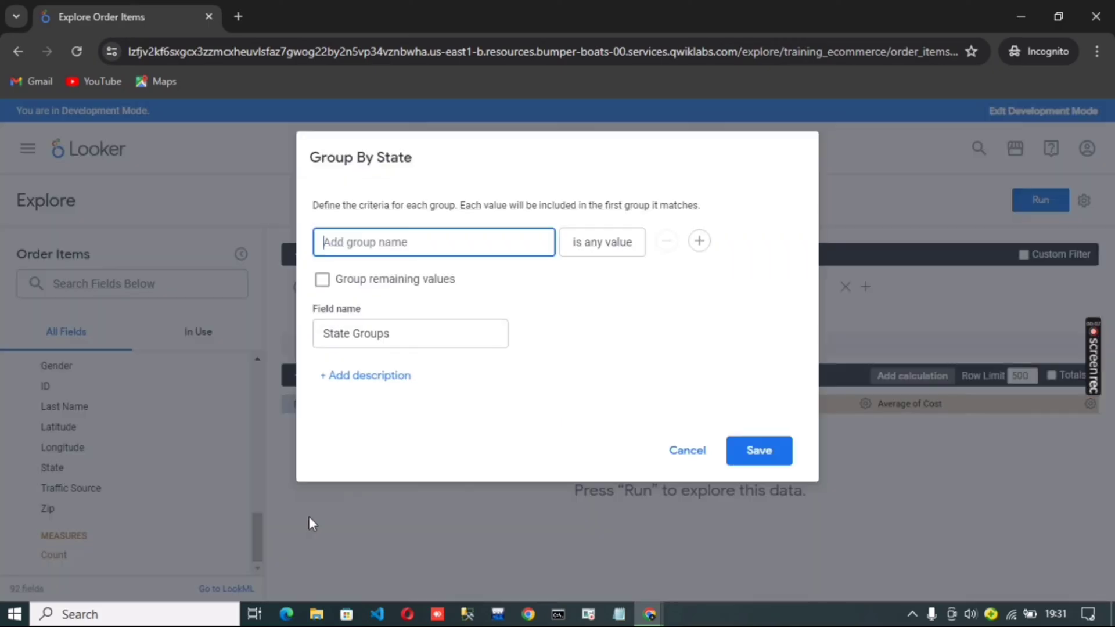
Copy the group name "Pacific Northwest" from the lab instructions and use it to name the state group
left_click(655, 607)
left_click_drag(671, 313, 795, 316)
key("ctrl+c")
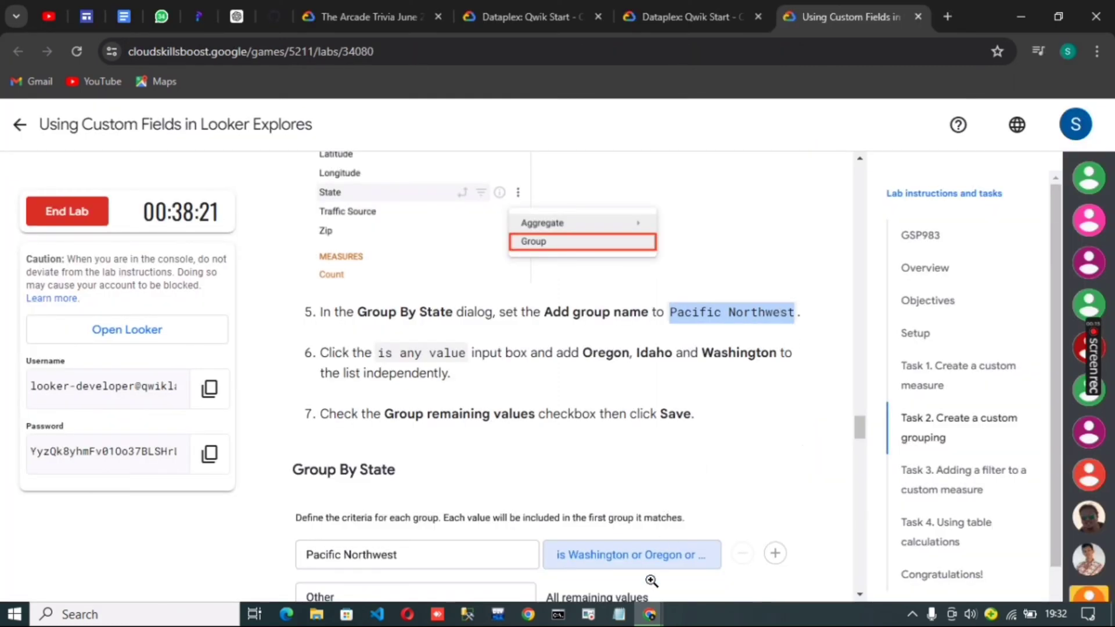
mouse_move(650, 613)
left_click(718, 581)
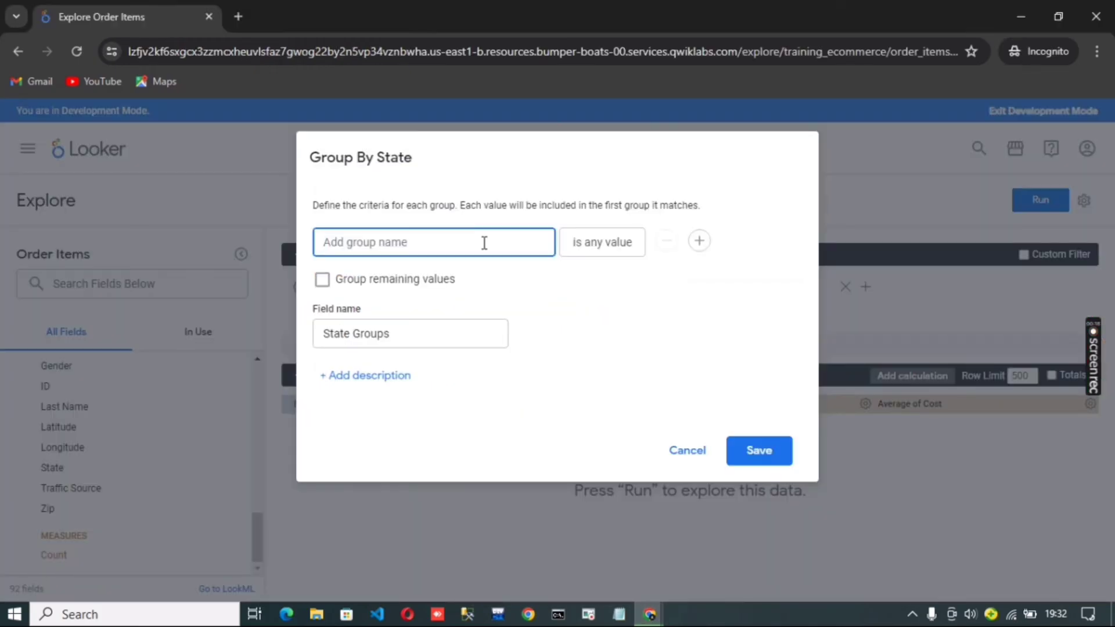
key("ctrl+v")
Set the Pacific Northwest group's criteria to match the states Oregon, Idaho and Washington
left_click(604, 243)
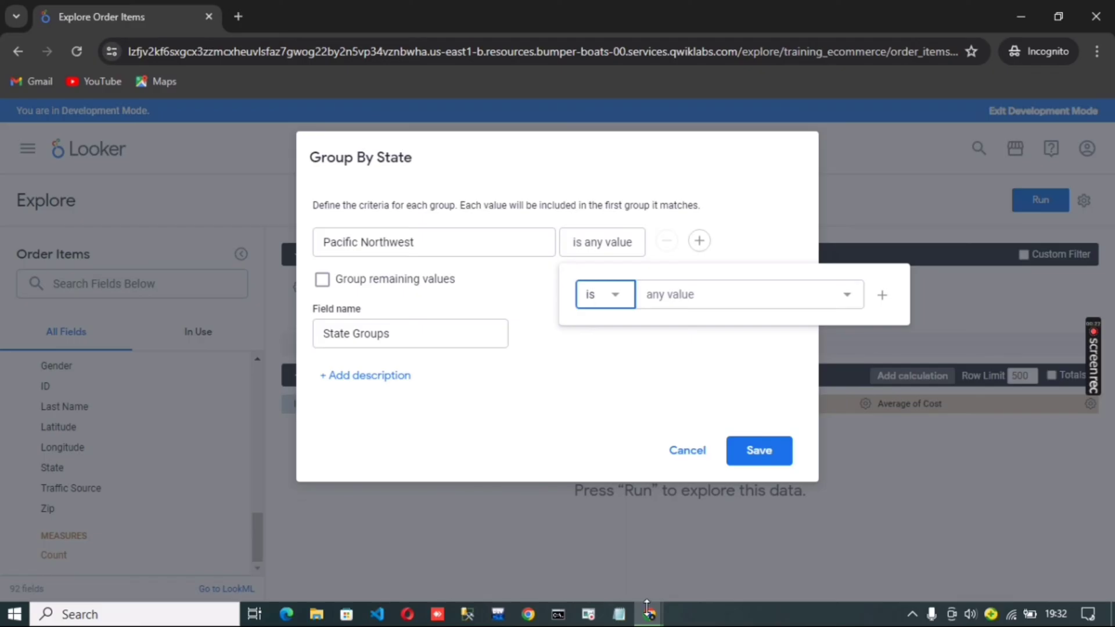
left_click(746, 301)
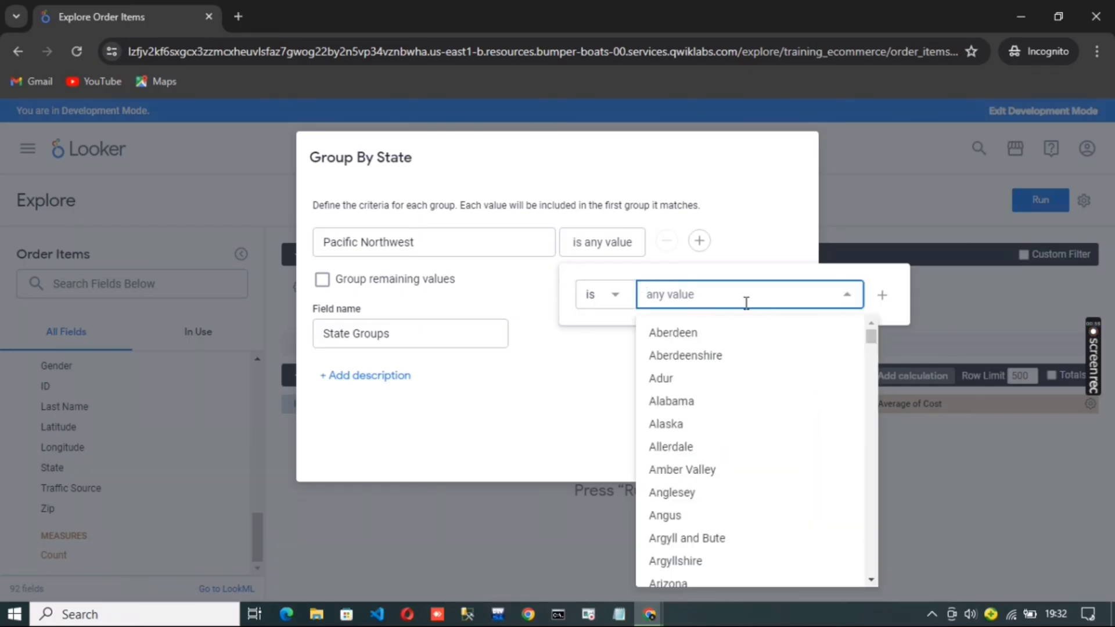
type("ore")
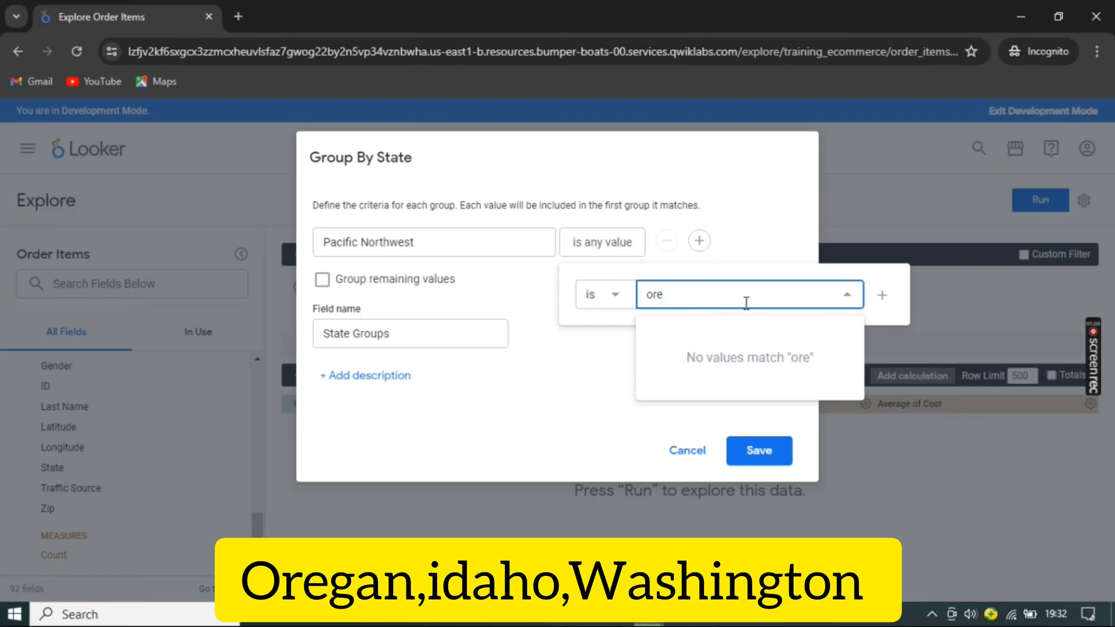
type("g")
left_click(688, 331)
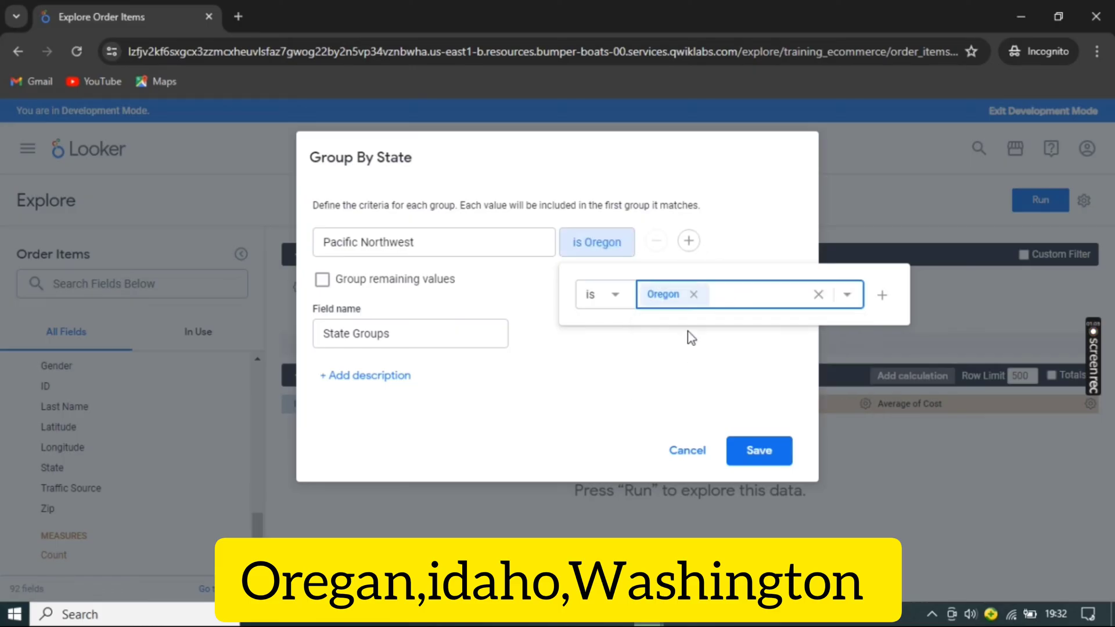
type("id")
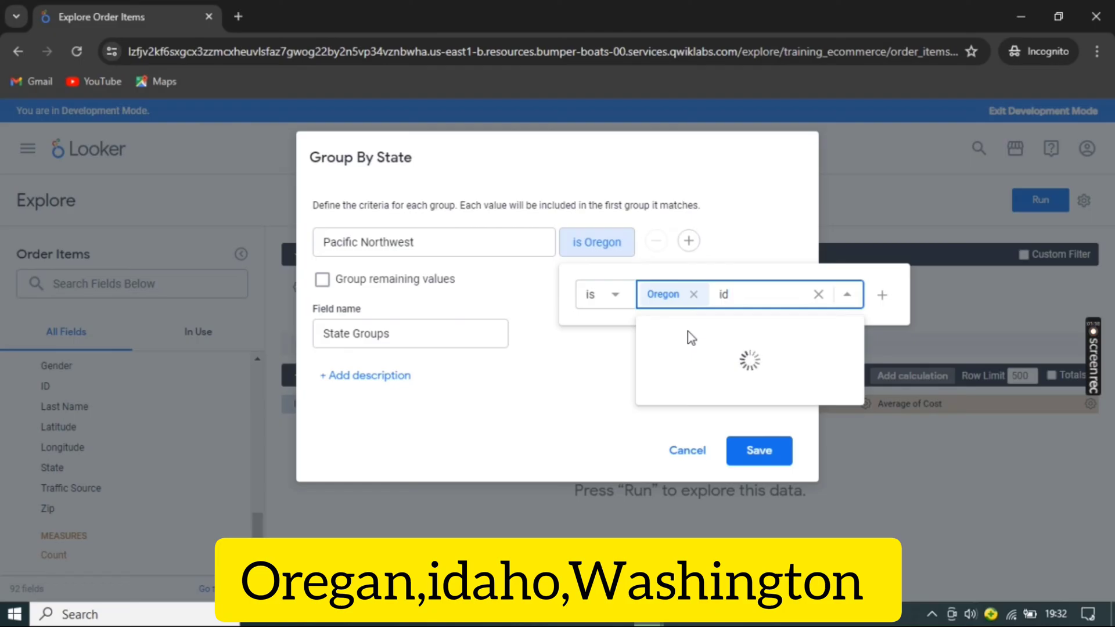
left_click(688, 331)
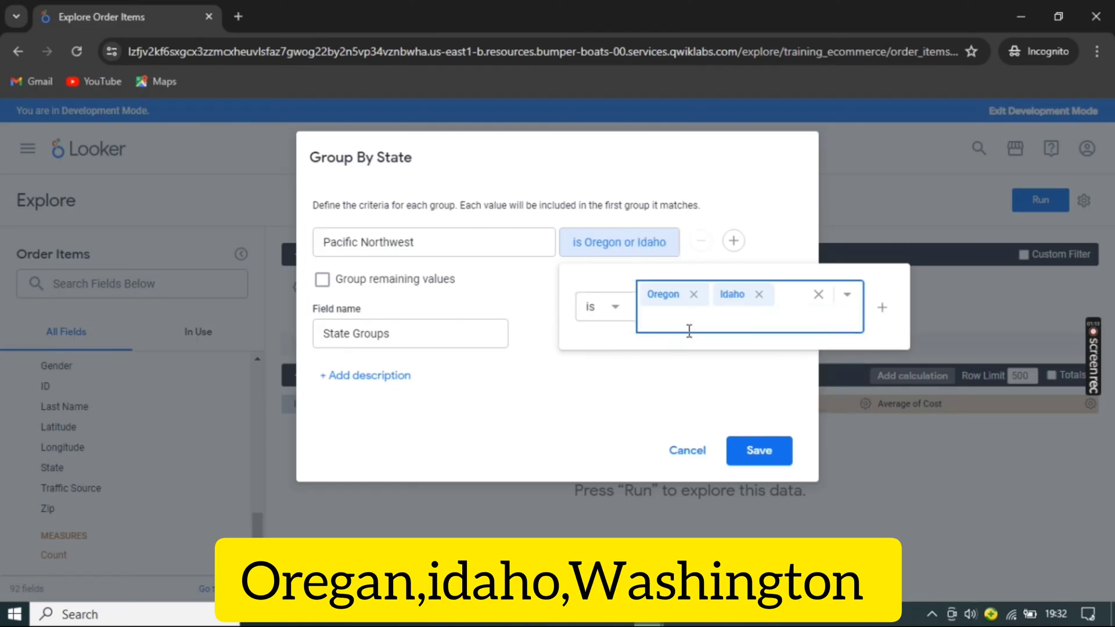
type("wa")
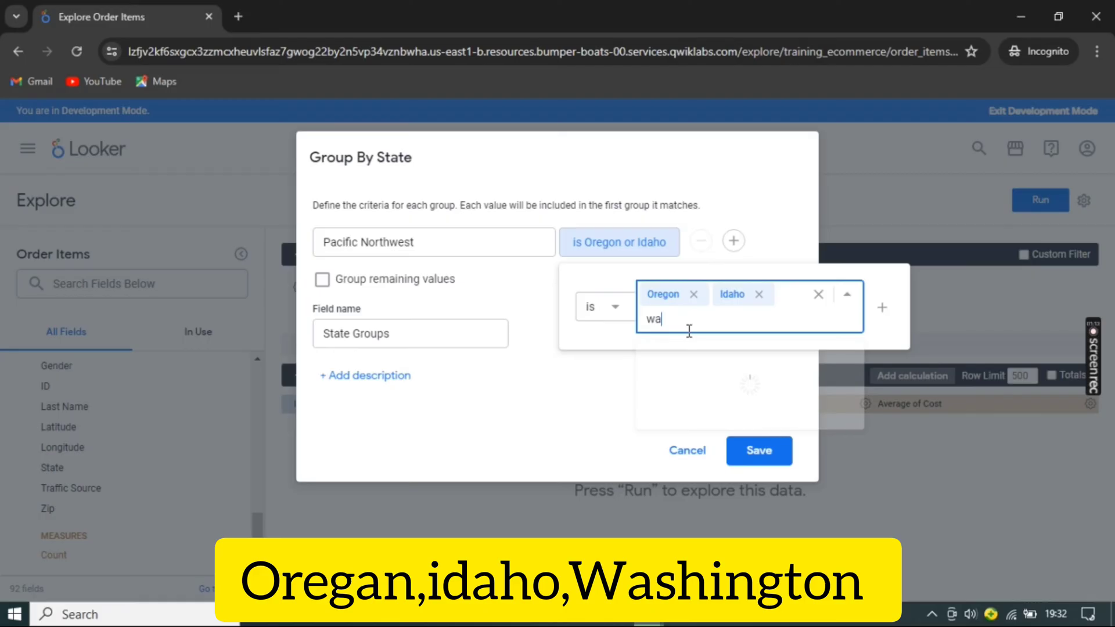
type("shi")
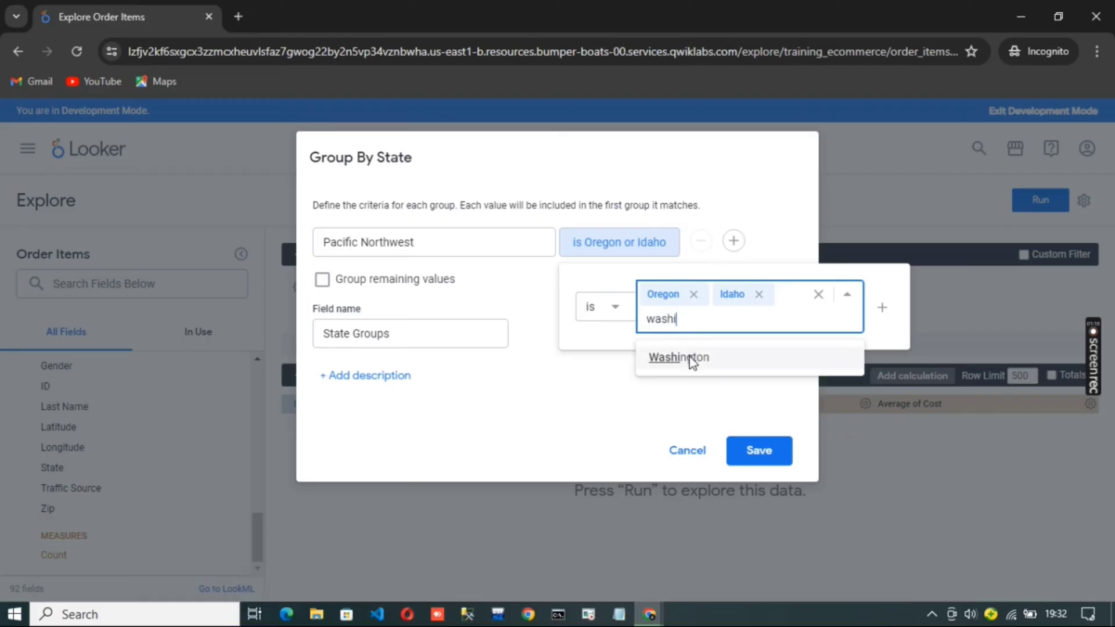
left_click(690, 358)
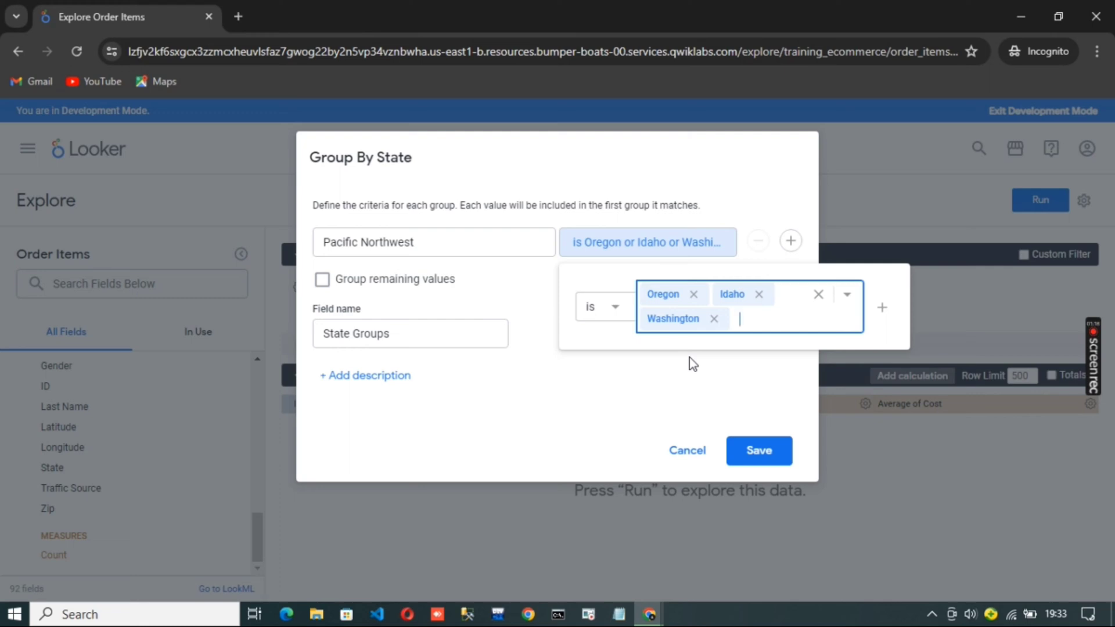
Group the remaining state values and save the State Groups custom field
left_click(689, 358)
left_click(322, 279)
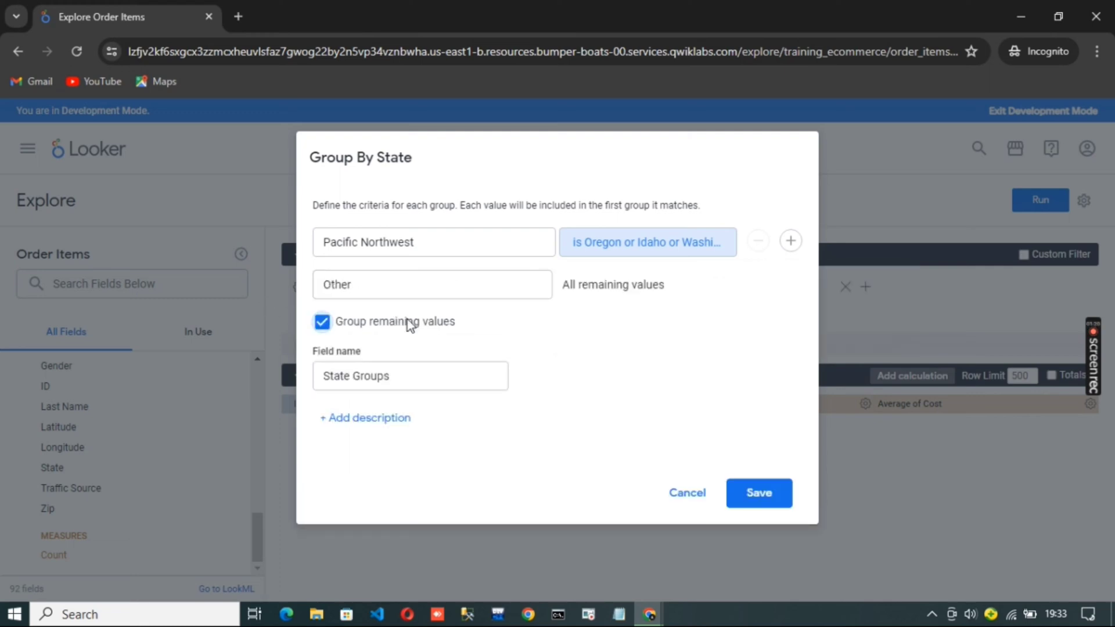
left_click(770, 499)
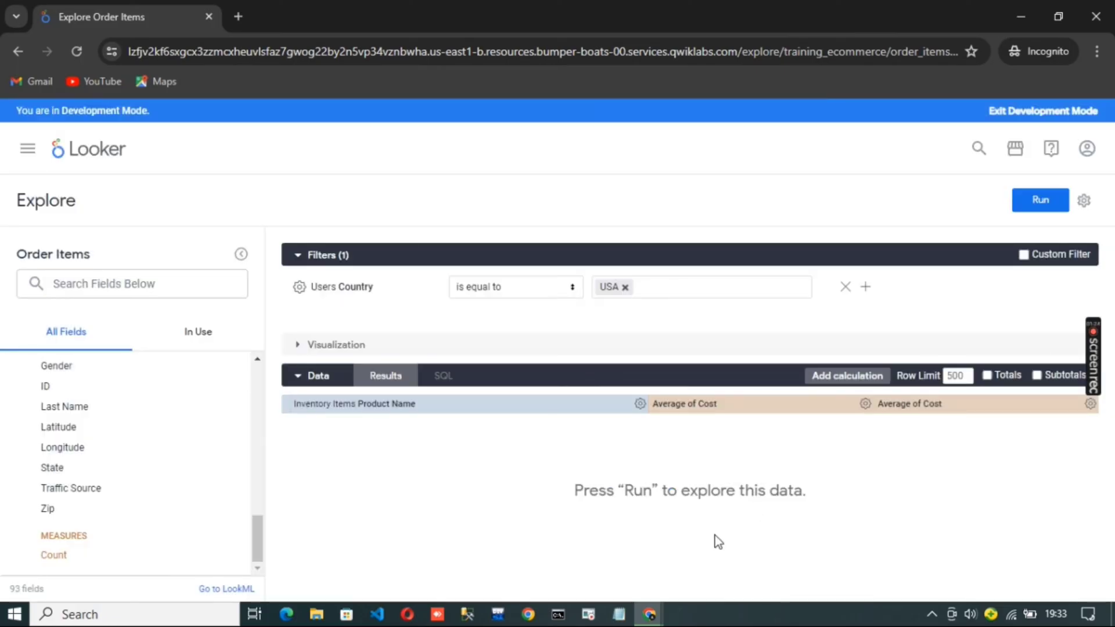
Check the last Task 2 instruction in the lab, add the State Groups custom field to the Explore and run the query
key("alt+Tab")
scroll(678, 409, "down", 3)
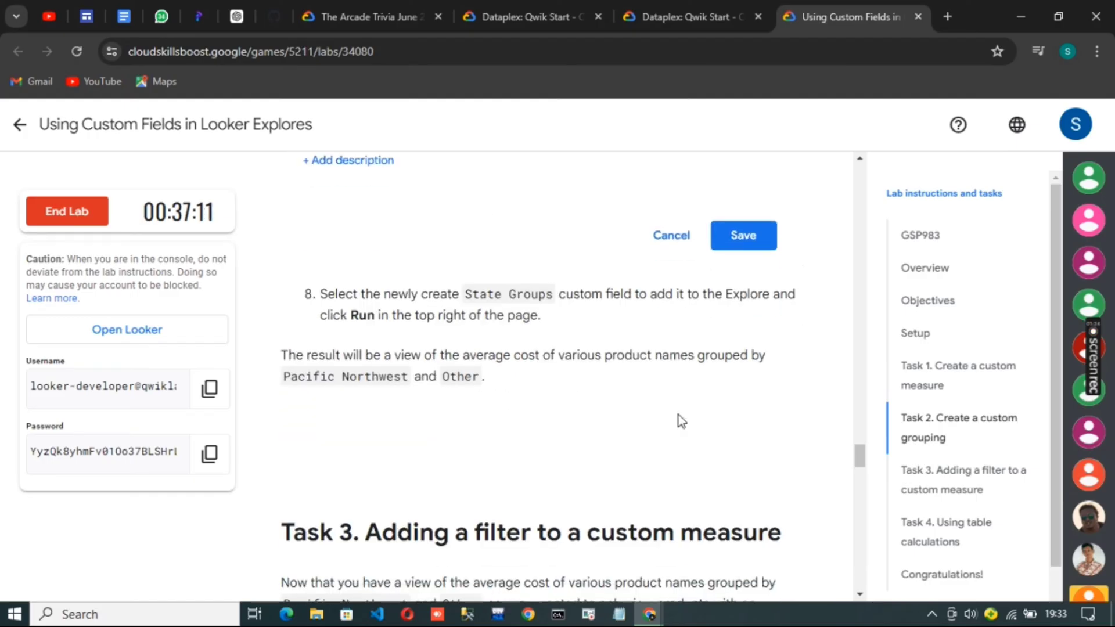
key("alt+Tab")
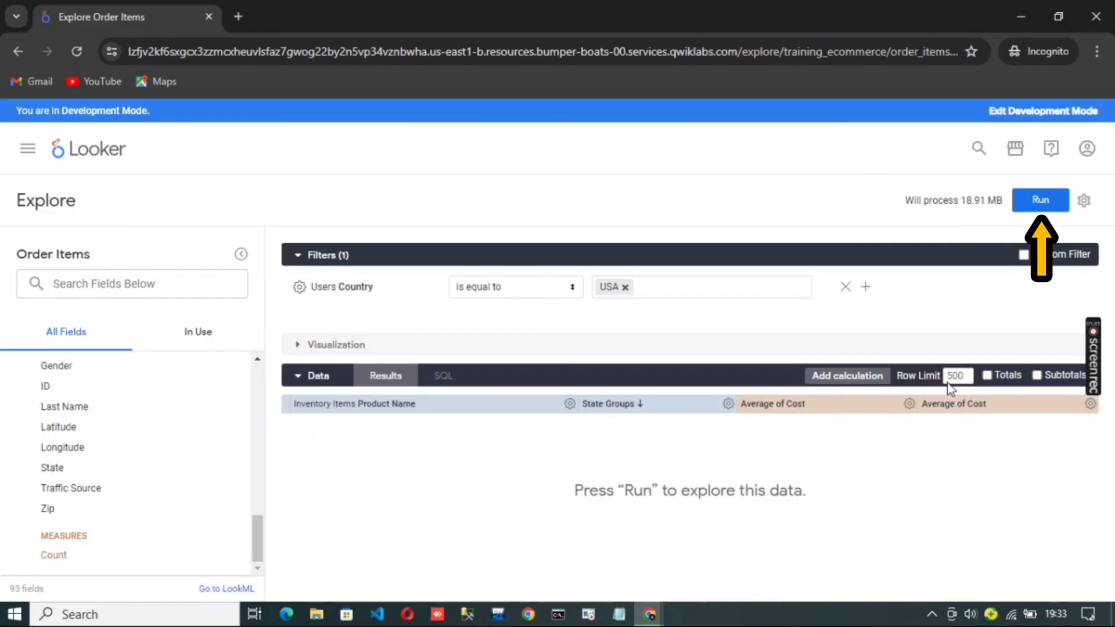
left_click(1034, 201)
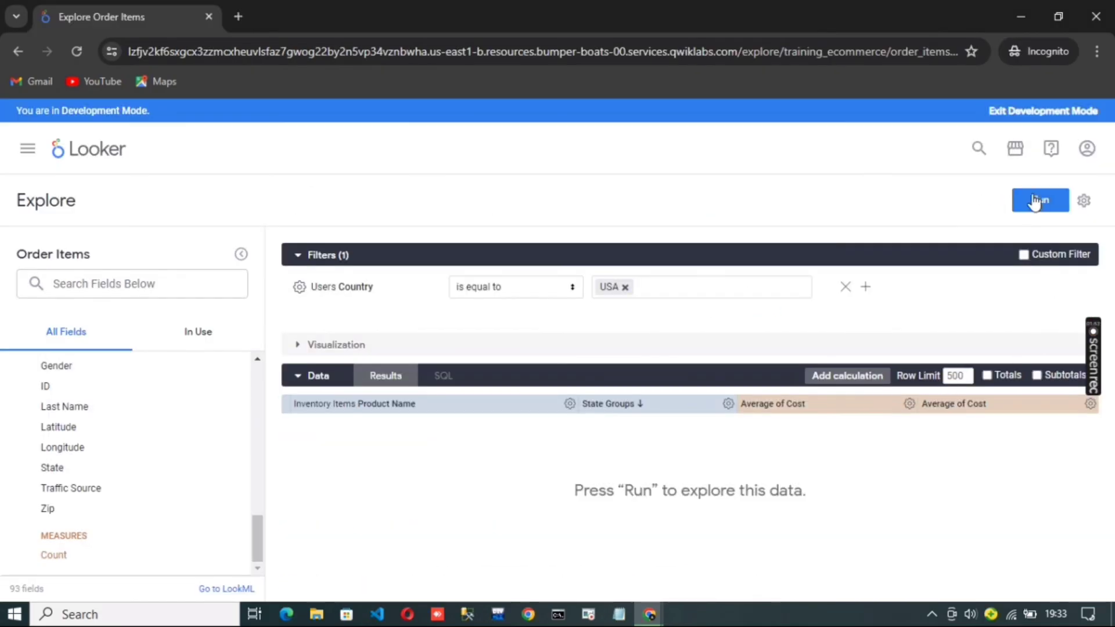
left_click(1035, 201)
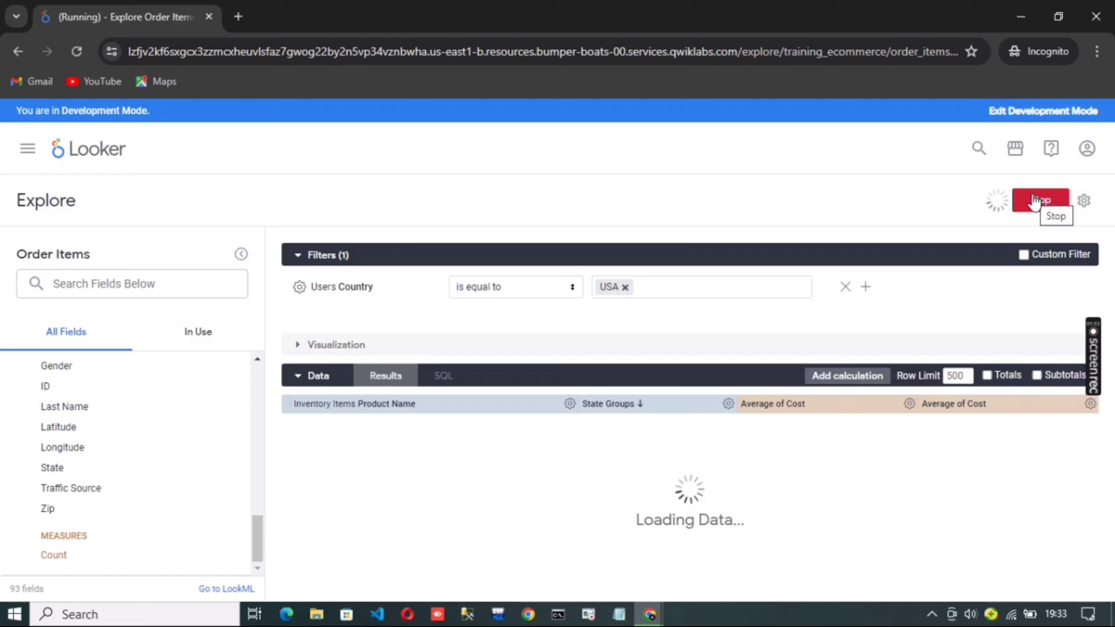
Check the lab's Task 3 instructions and filter the lower Average of Cost custom measure to is greater than 200
mouse_move(650, 613)
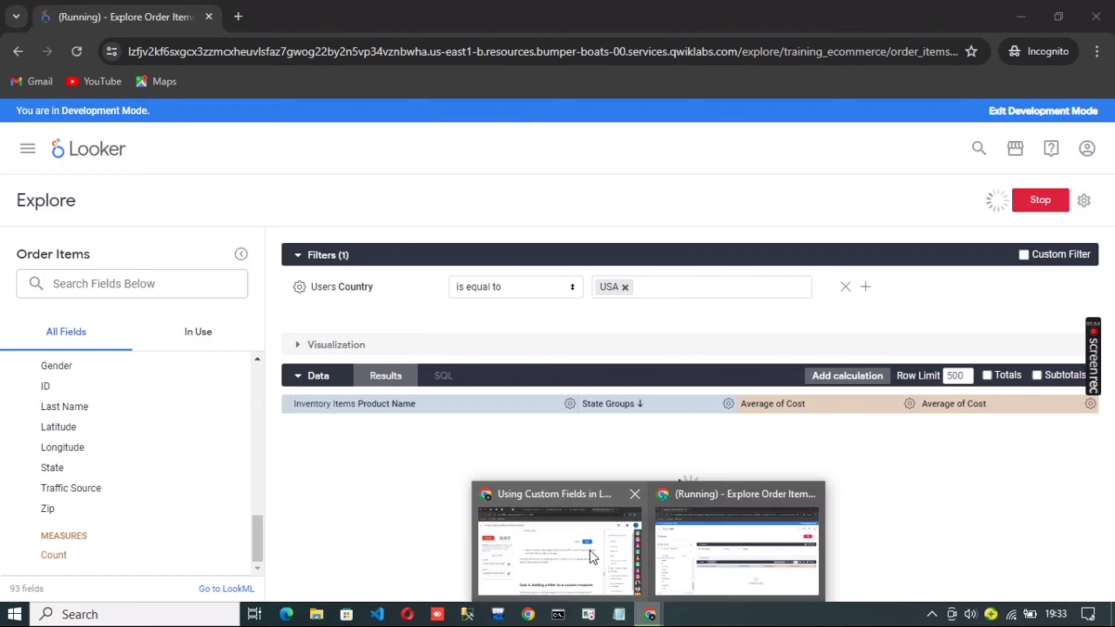
left_click(590, 551)
scroll(629, 433, "down", 4)
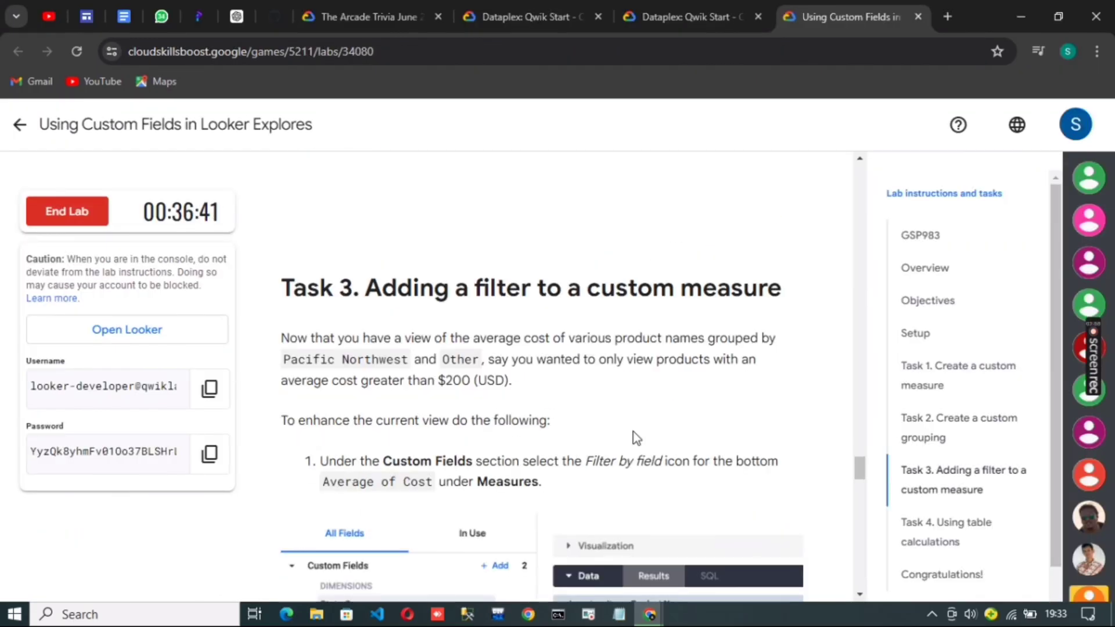
scroll(637, 438, "down", 1)
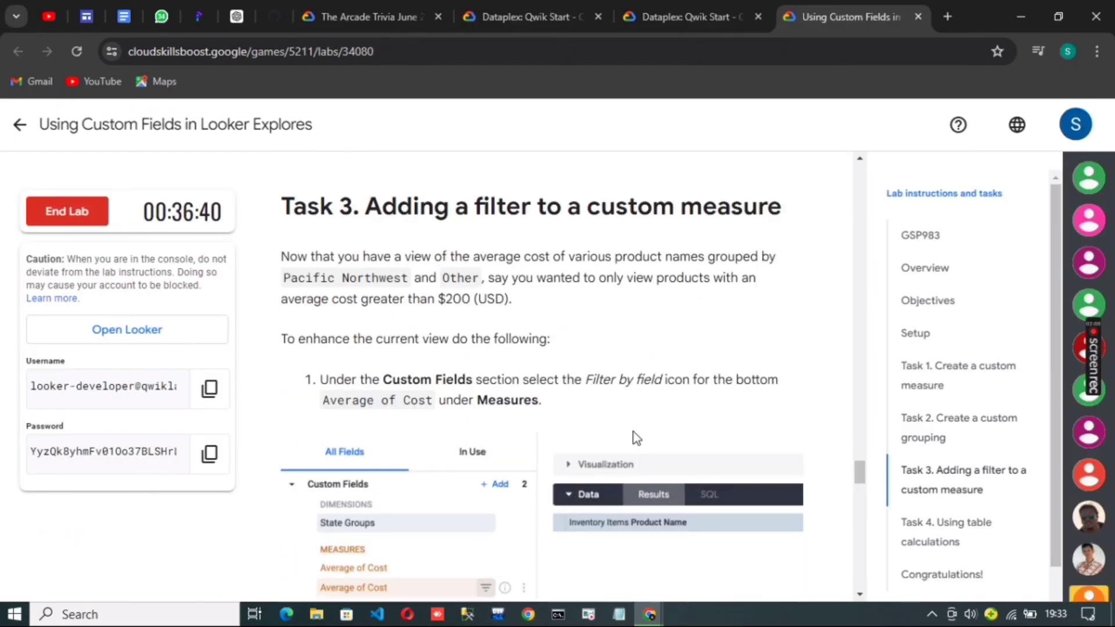
scroll(637, 439, "down", 1)
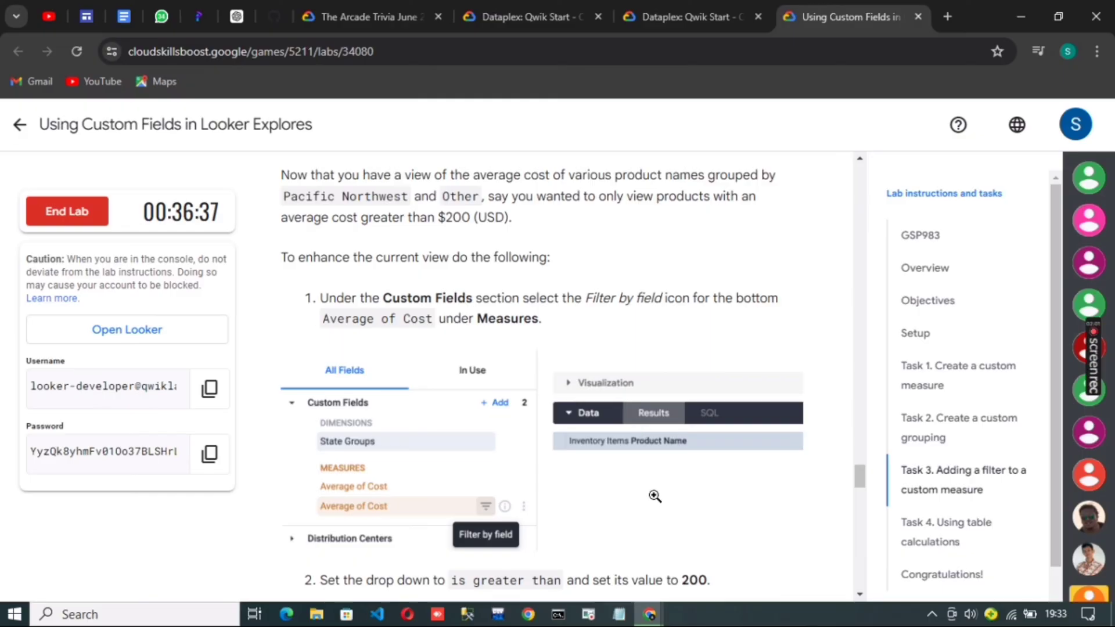
left_click(652, 614)
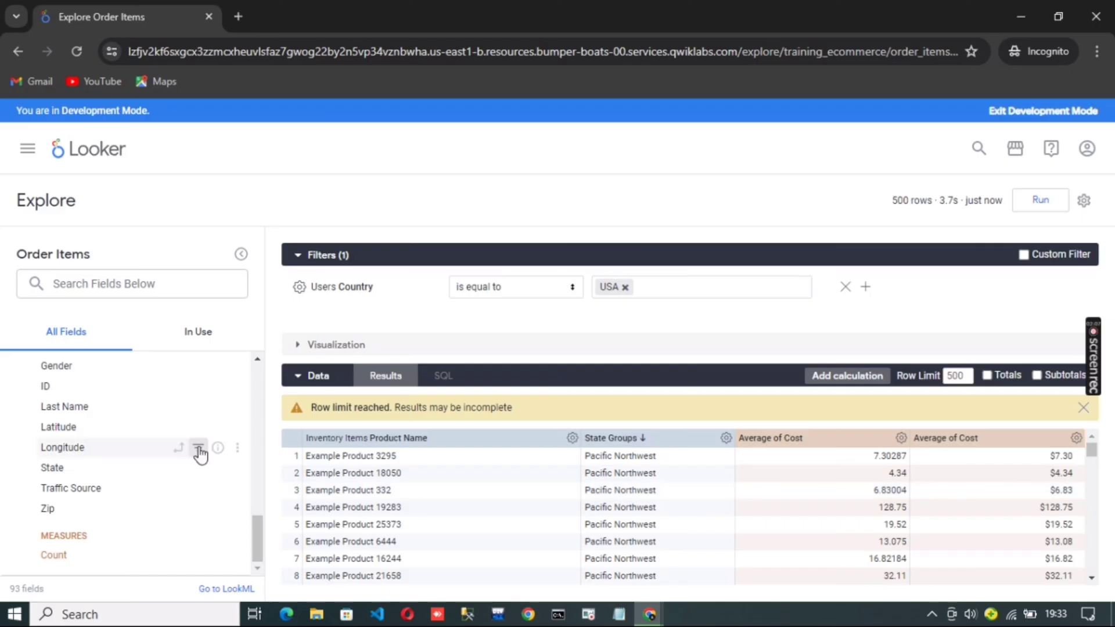
scroll(199, 454, "up", 10)
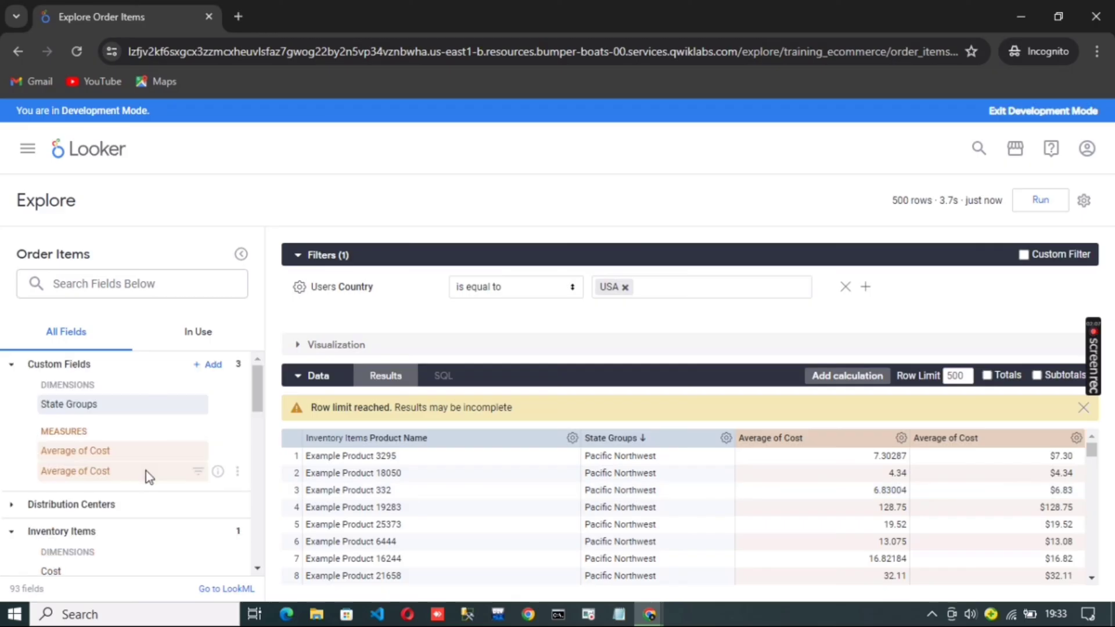
left_click(198, 474)
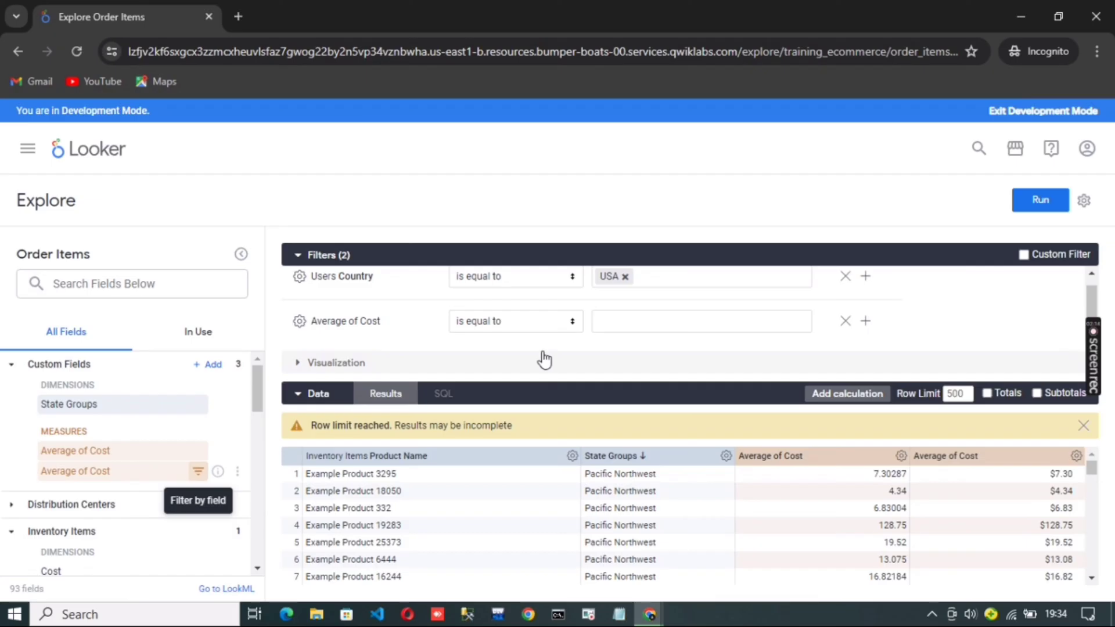
left_click(573, 324)
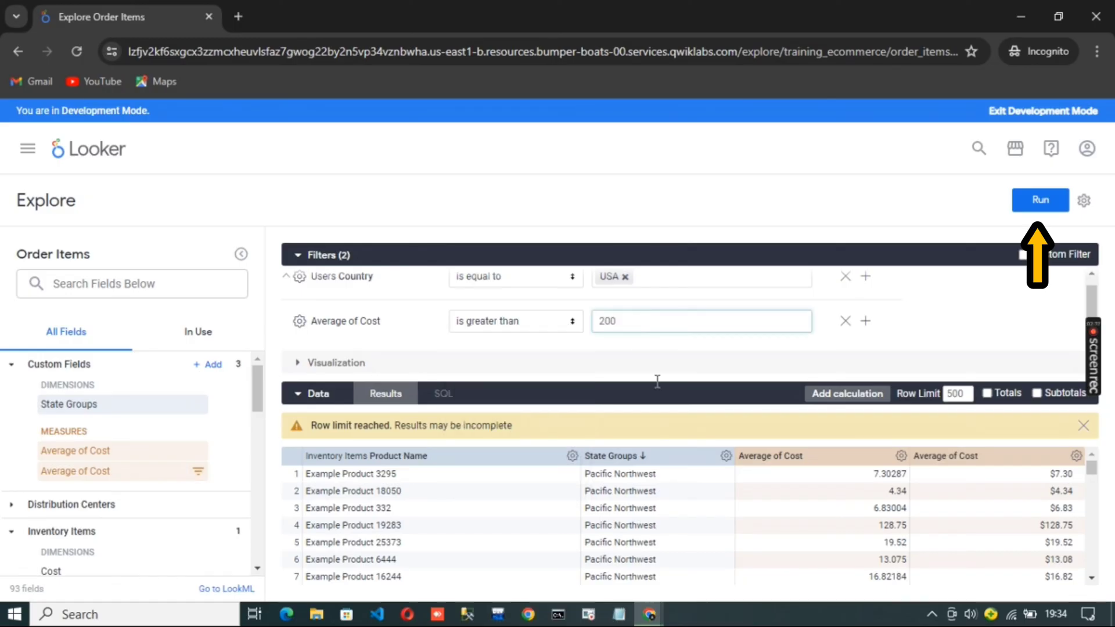
Run the filtered query and check the lab progress for the Create a custom measure objective
left_click(1045, 201)
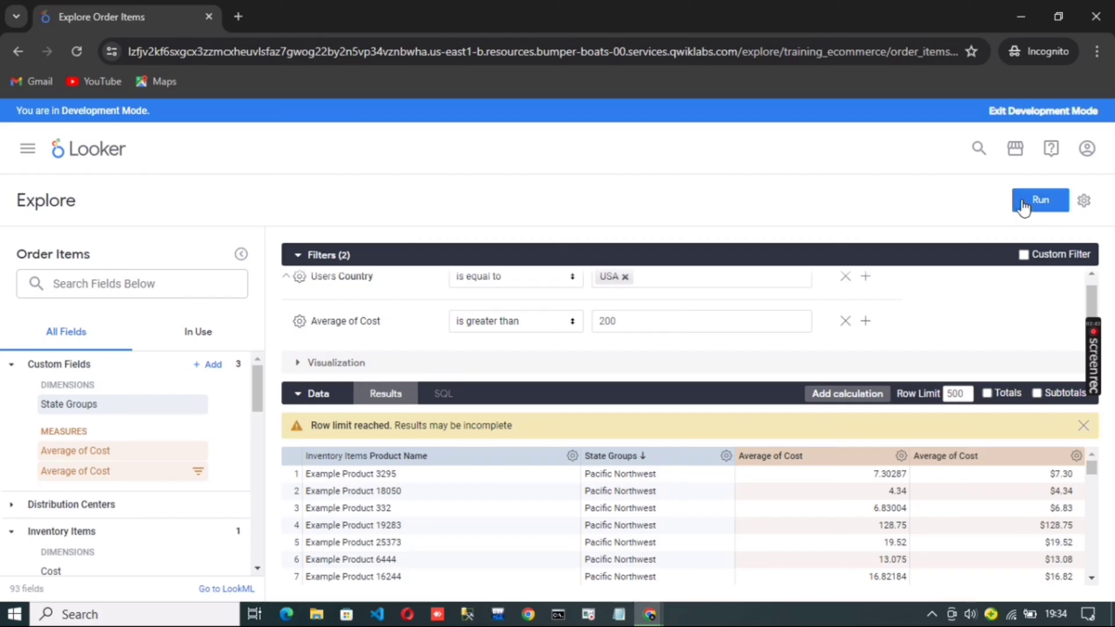
left_click(1023, 205)
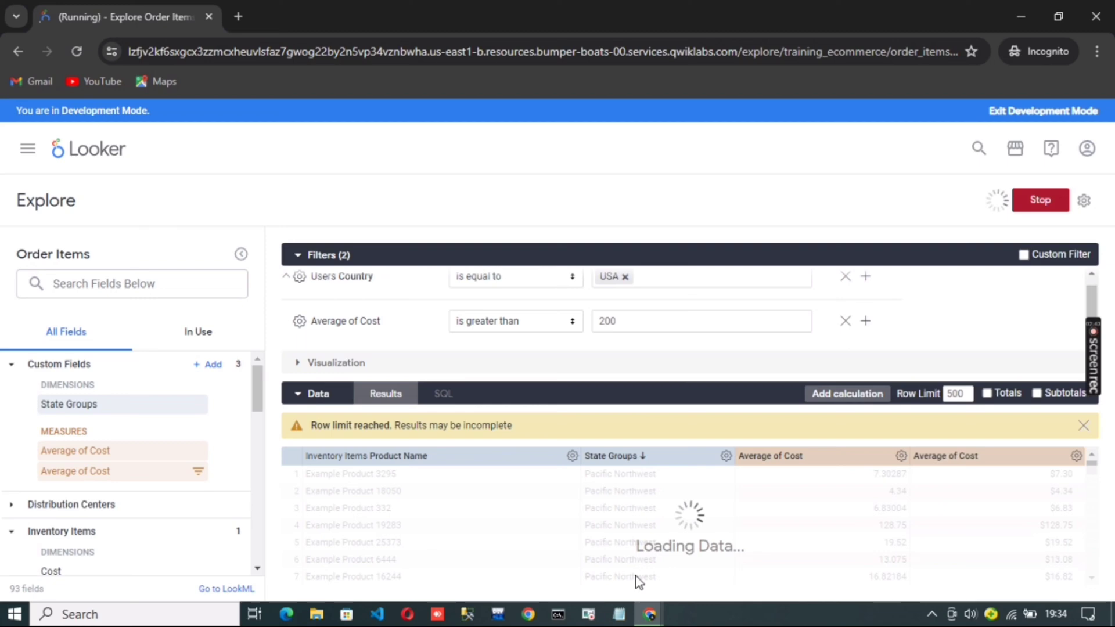
key("alt+Tab")
scroll(563, 497, "down", 3)
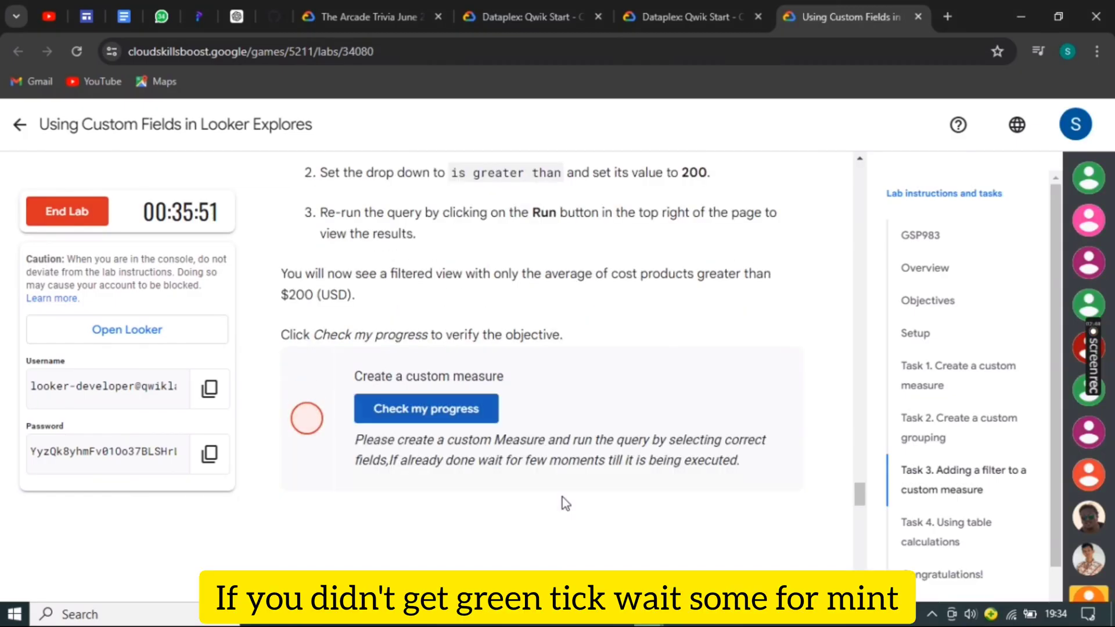
left_click(455, 401)
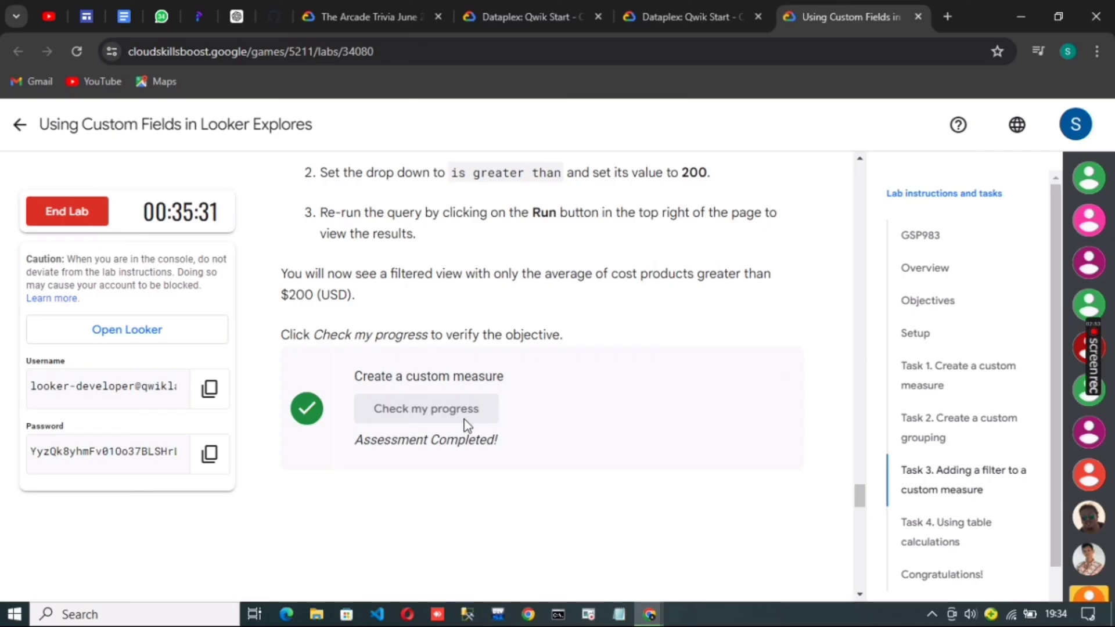
Read the lab's Task 4 instructions and add the Order Count measure from Order Items to the Explore
scroll(465, 427, "down", 6)
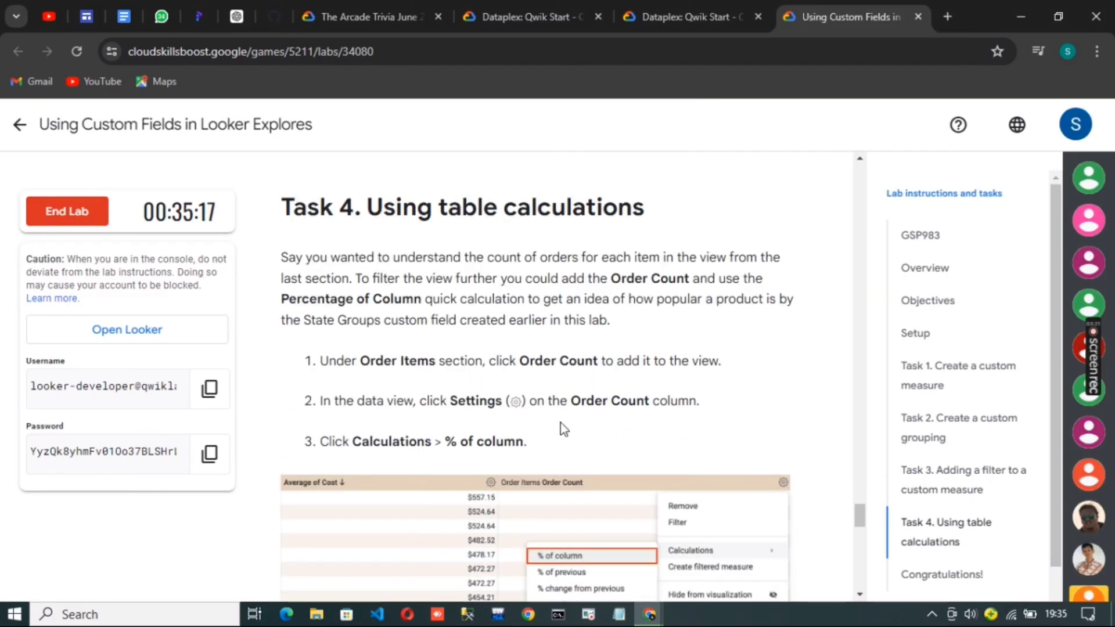
scroll(560, 429, "down", 1)
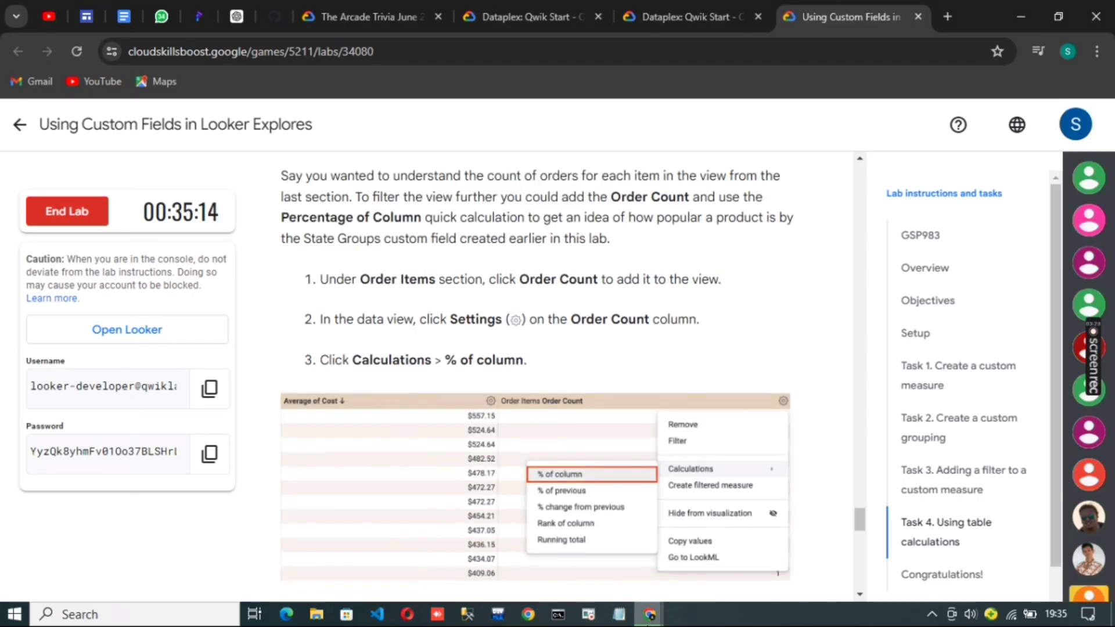
key("alt+Tab")
scroll(165, 499, "down", 3)
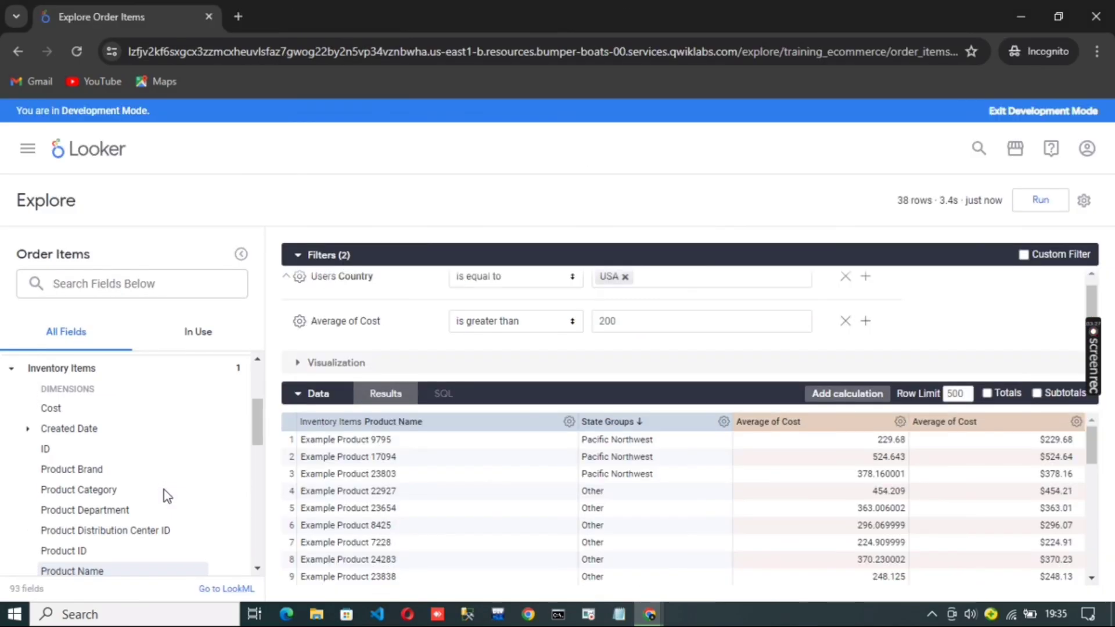
scroll(165, 492, "down", 4)
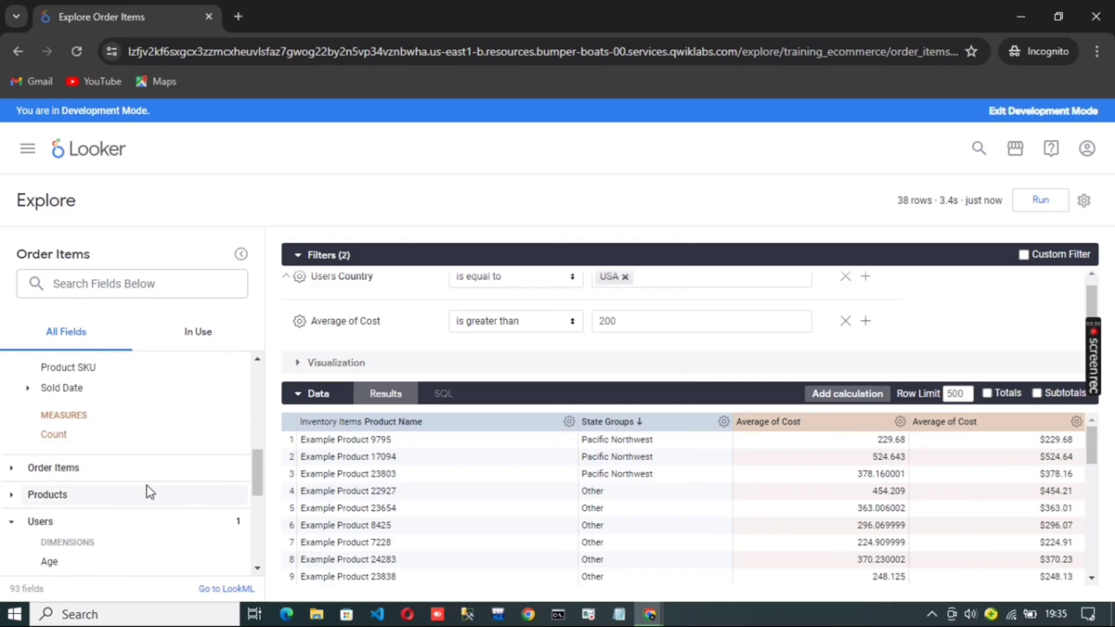
left_click(98, 468)
scroll(99, 470, "down", 2)
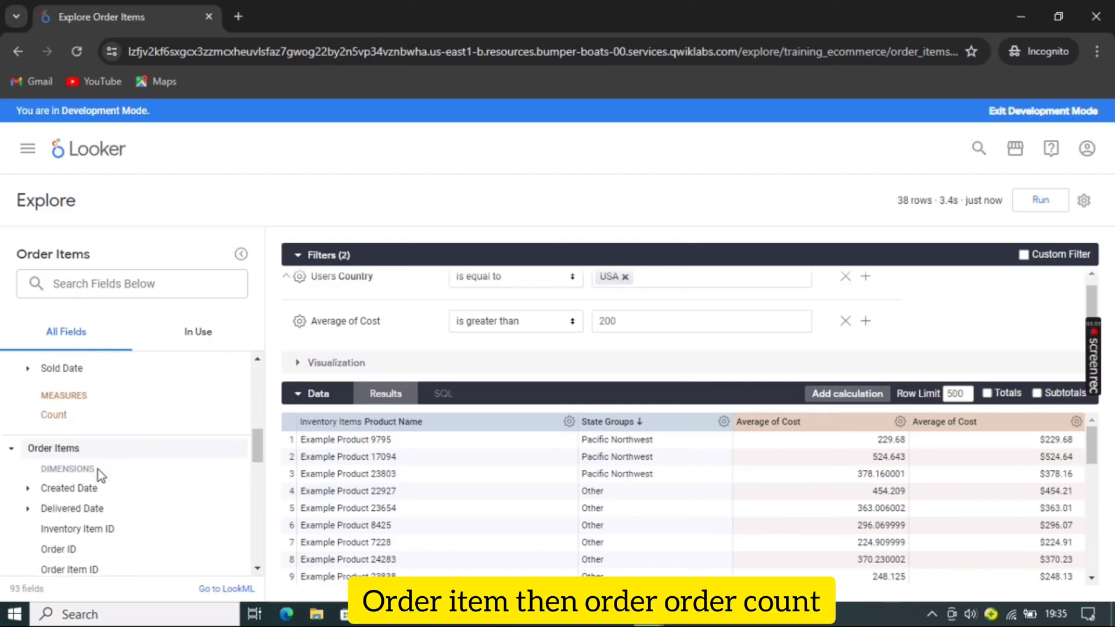
scroll(98, 468, "down", 2)
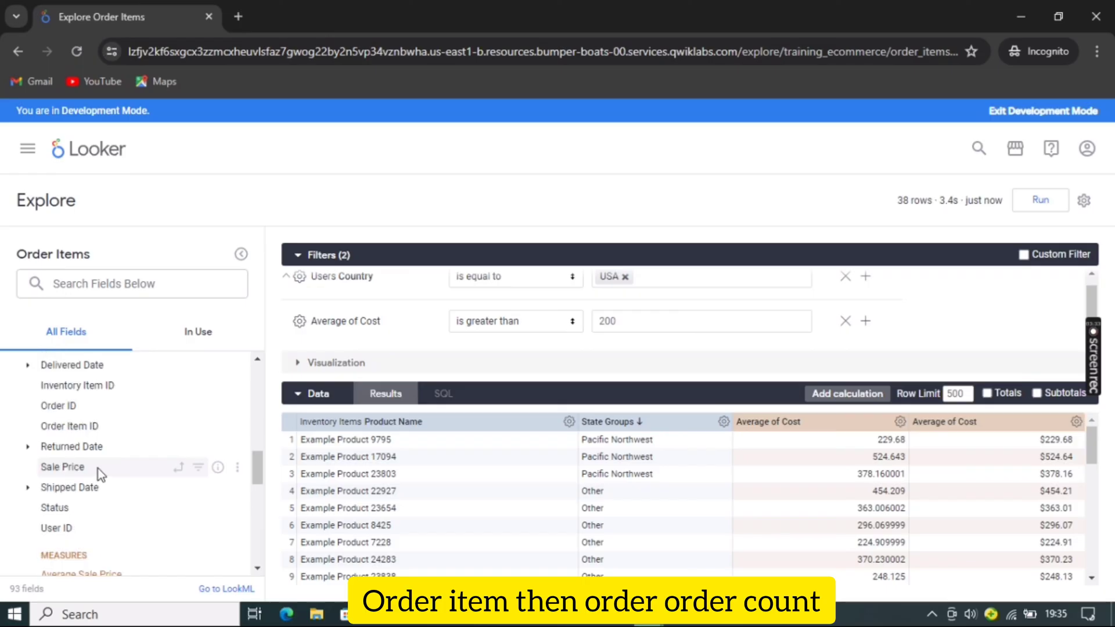
scroll(123, 515, "down", 2)
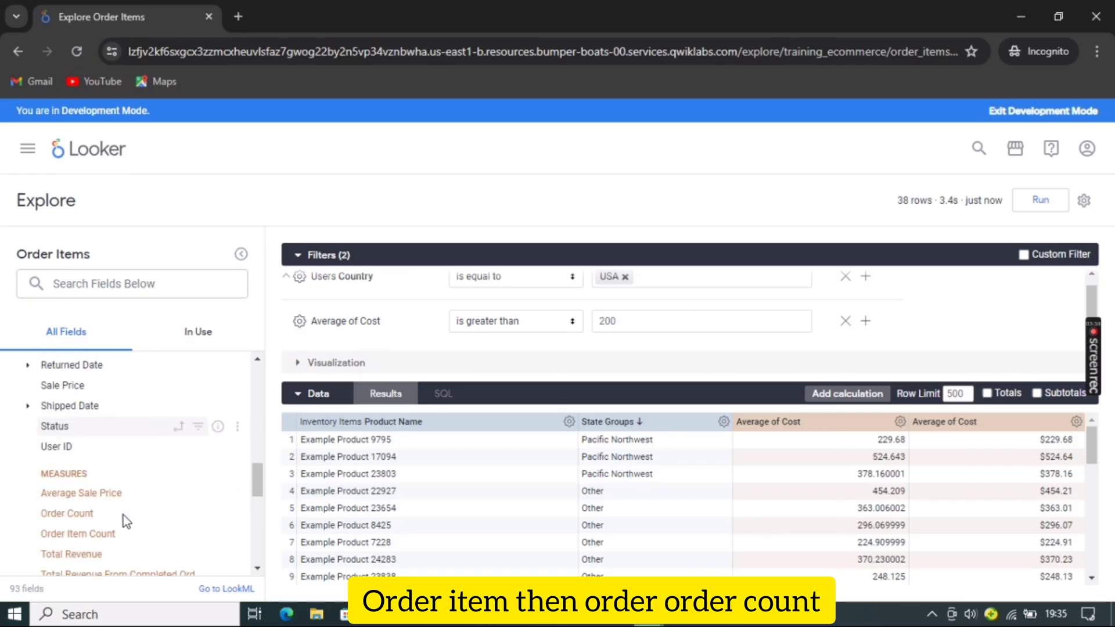
left_click(84, 511)
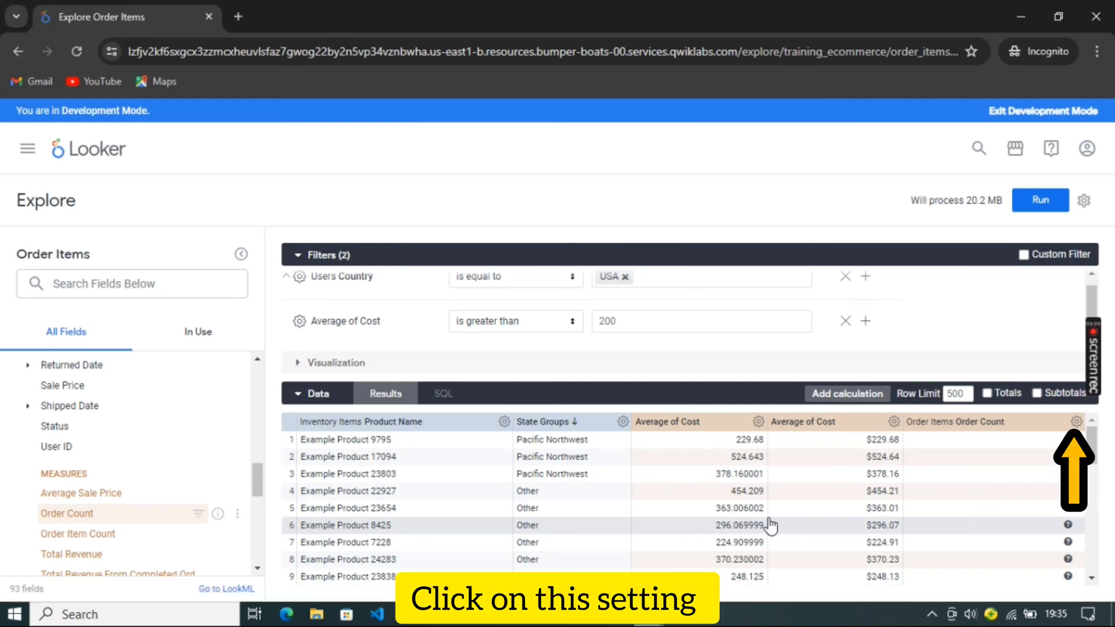
Add a % of column calculation for the Order Count column
left_click(1076, 423)
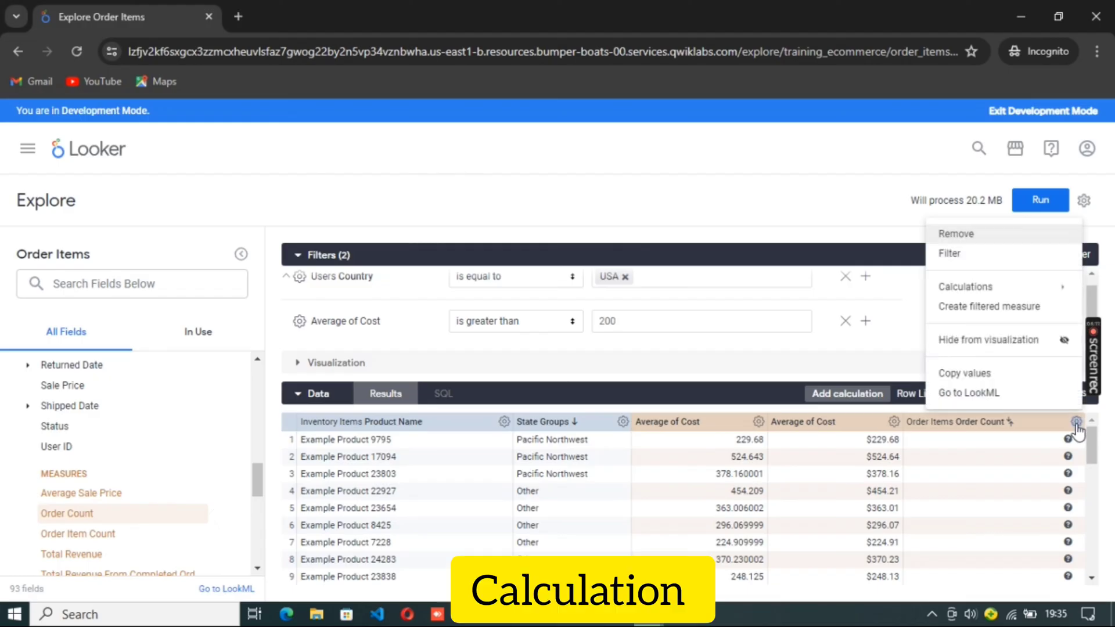
mouse_move(1058, 290)
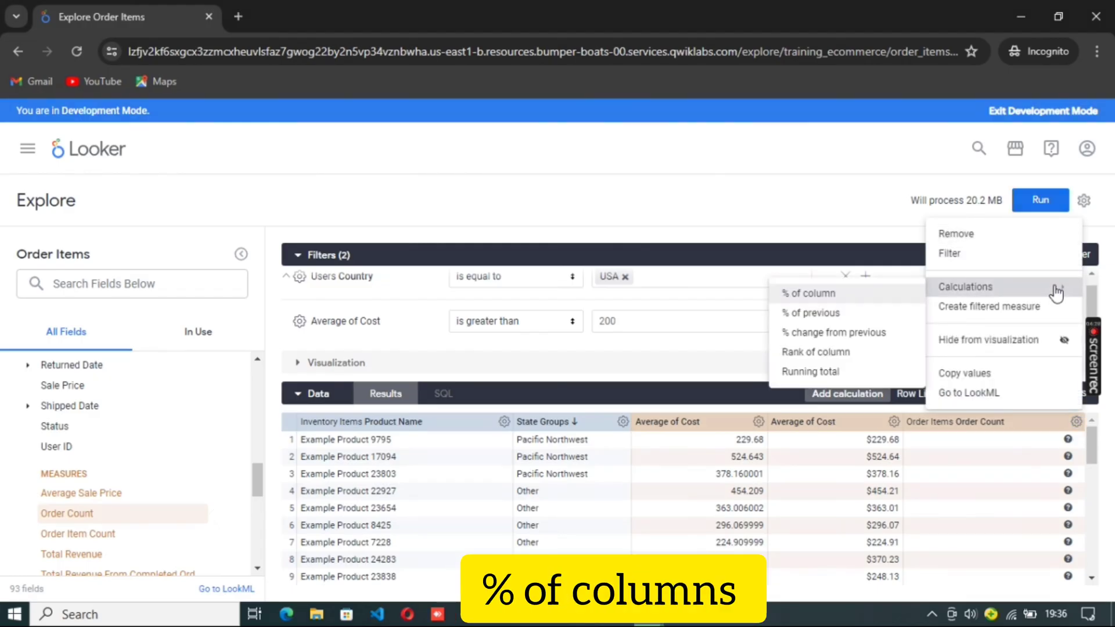
left_click(837, 294)
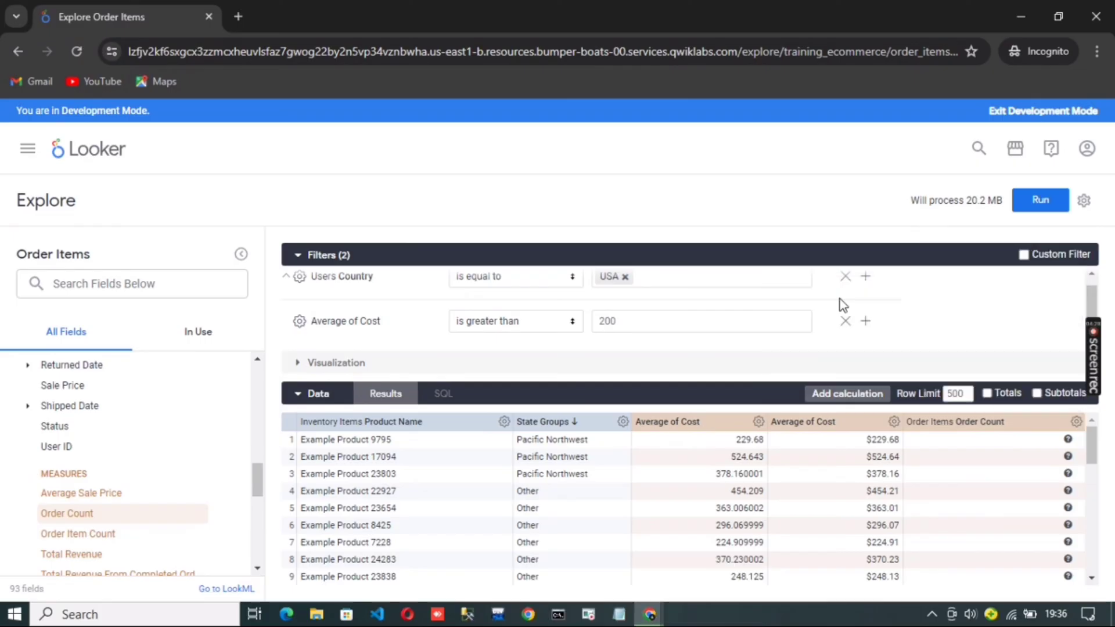
Rerun the query as Task 4 instructs and check the lab progress for the Use the table calculations objective
left_click(661, 617)
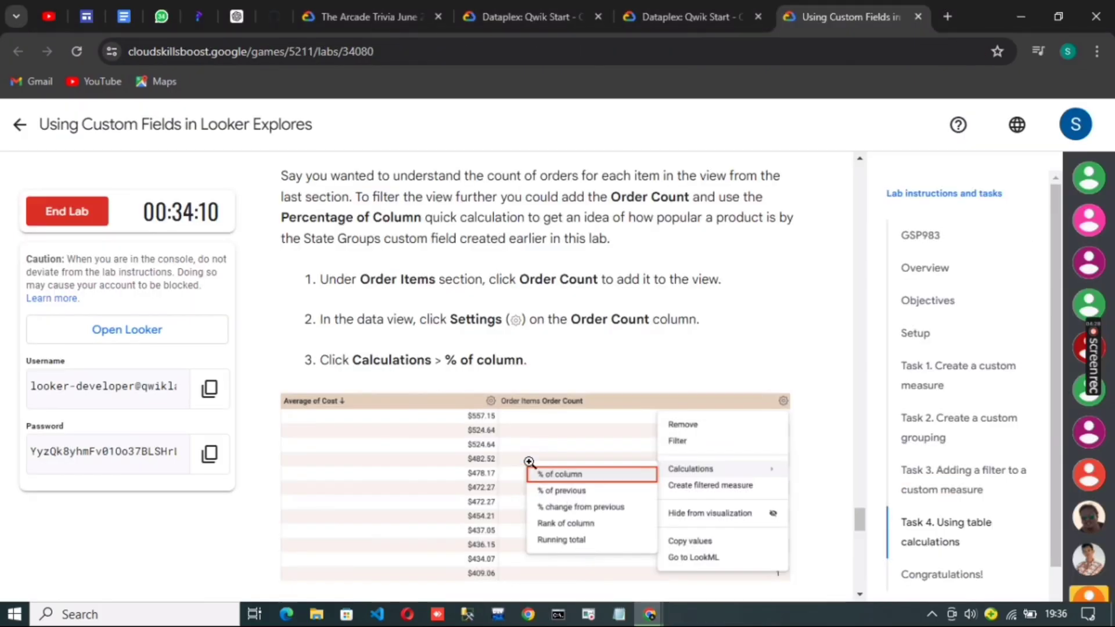
scroll(623, 444, "down", 10)
key("alt+Tab")
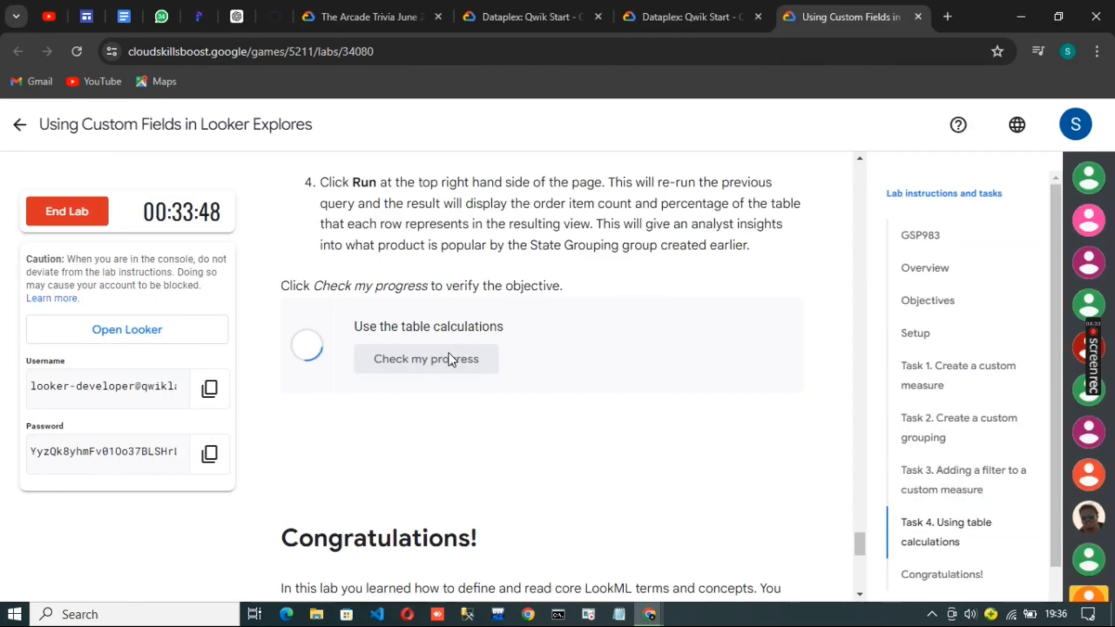
left_click(451, 359)
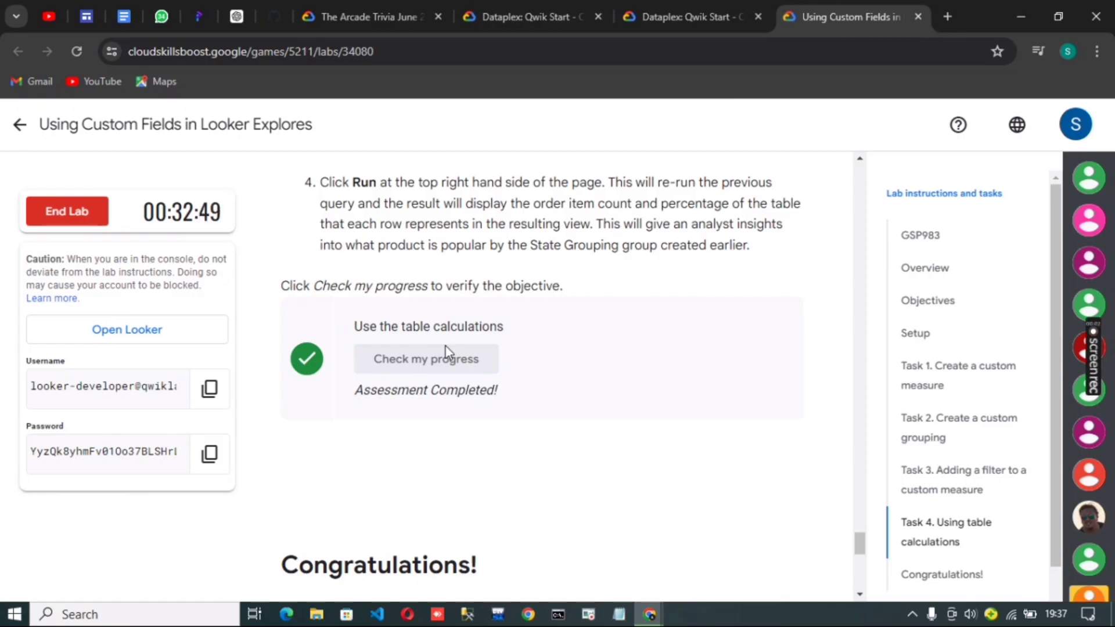
End the lab and dismiss the satisfaction survey without submitting a rating
left_click(67, 211)
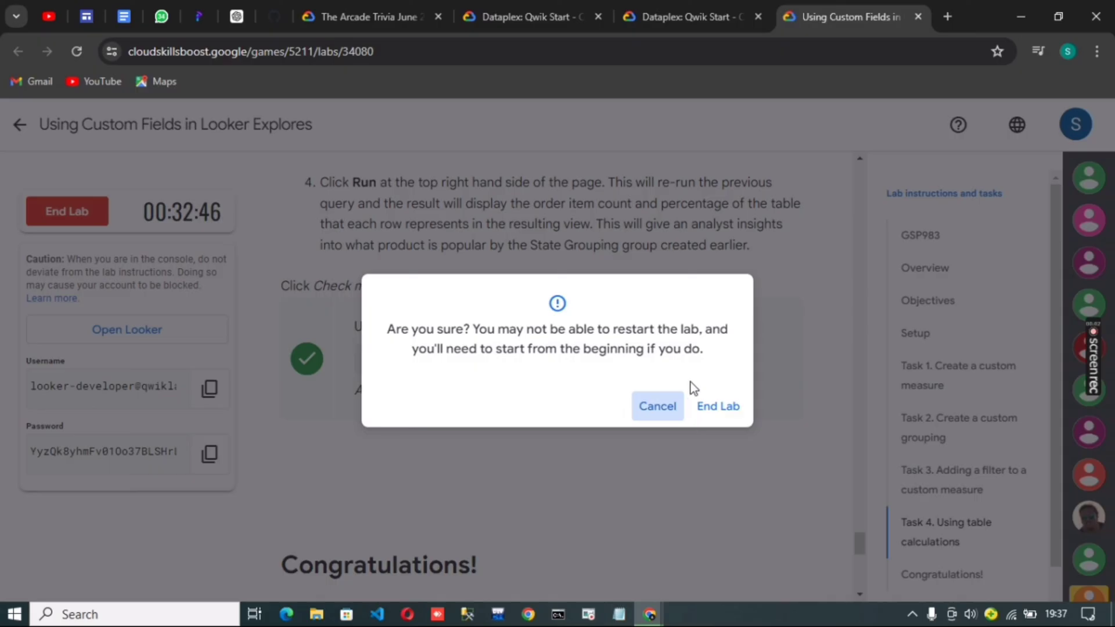
left_click(715, 408)
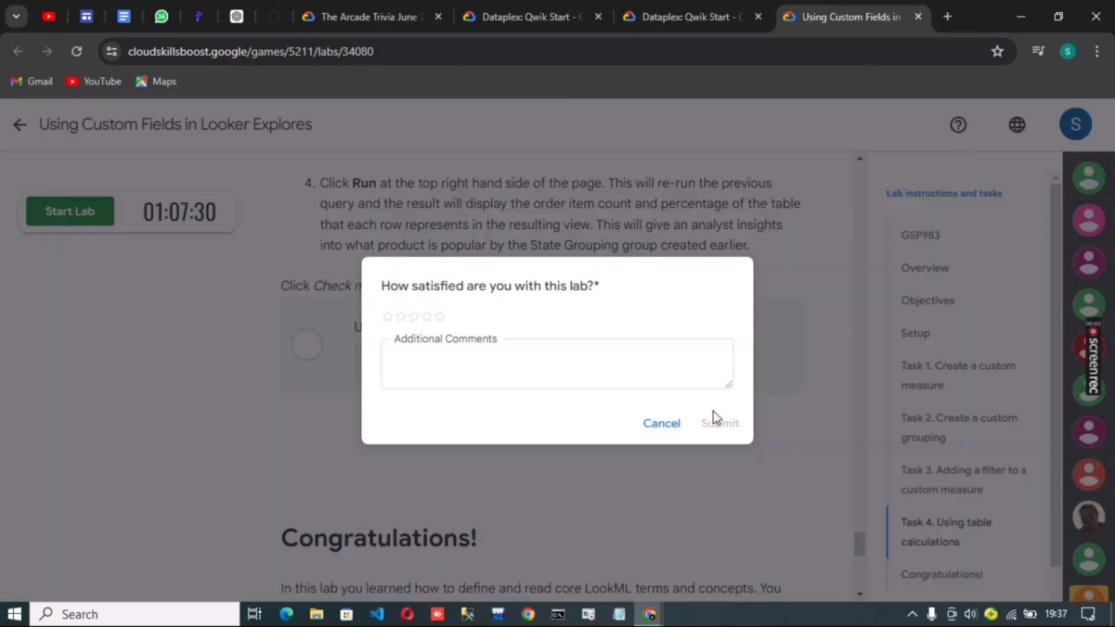
left_click(662, 422)
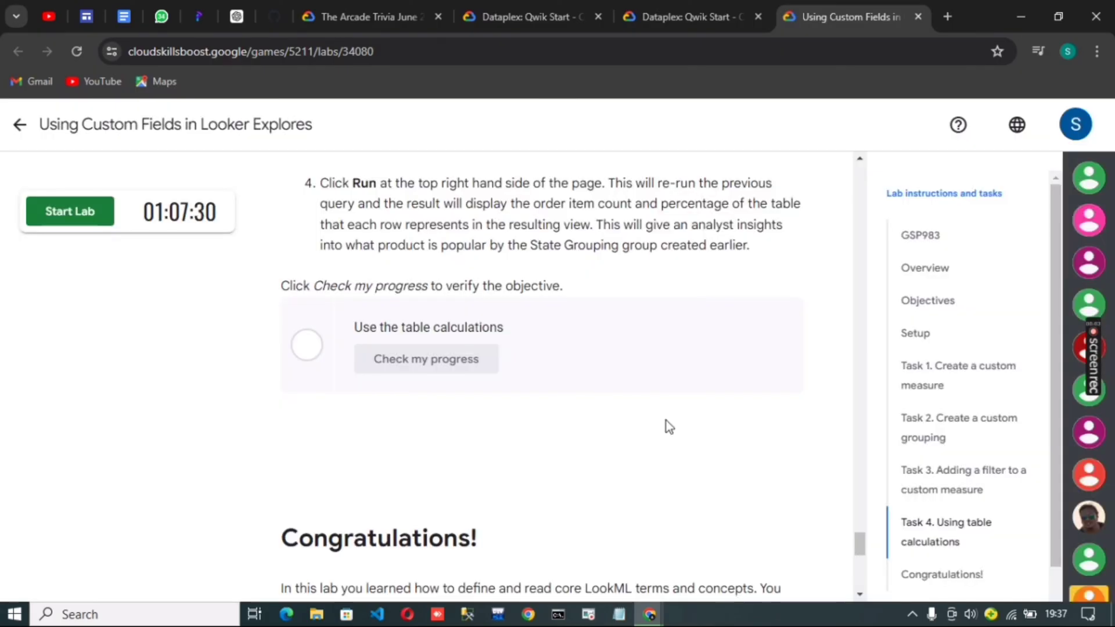
Return to The Arcade Trivia June 2024 Week 4 page and expand its four-lab module to review lab completion
left_click(35, 140)
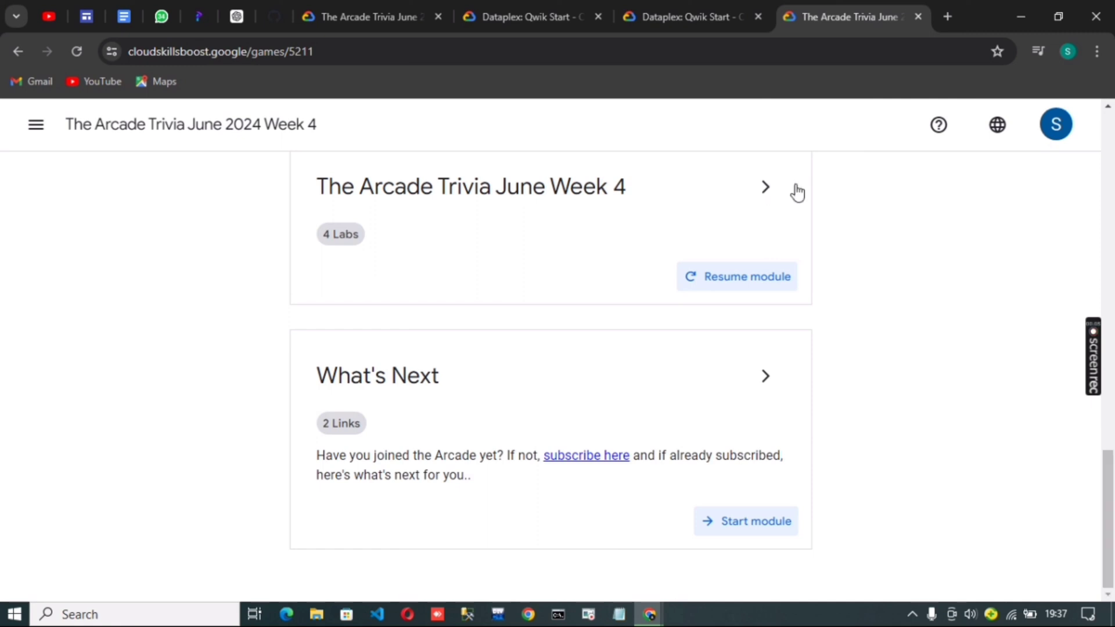
left_click(754, 192)
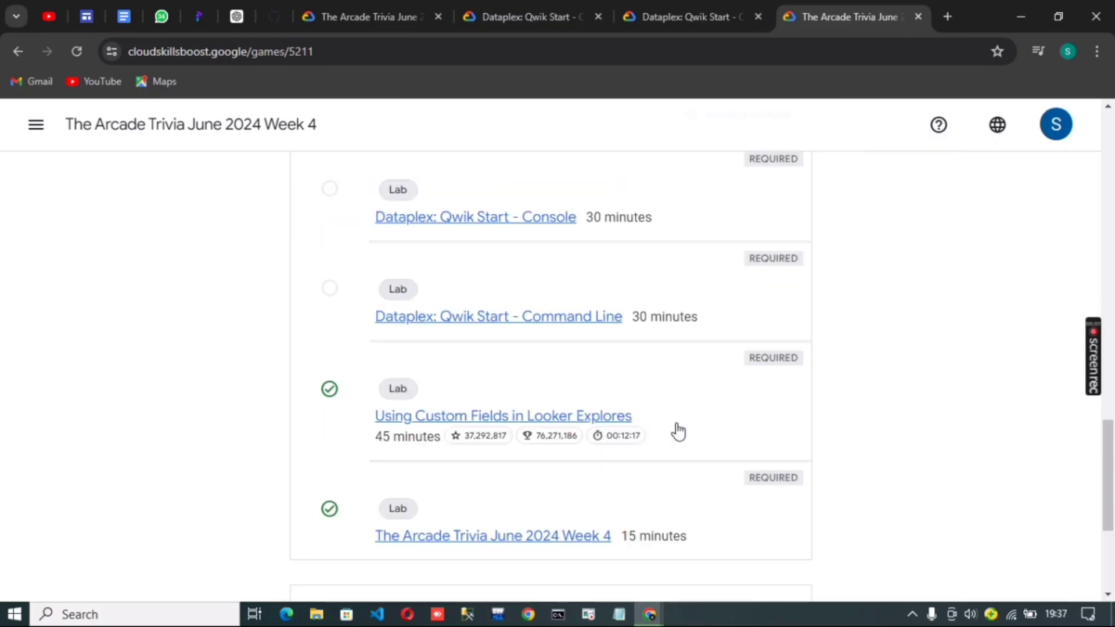